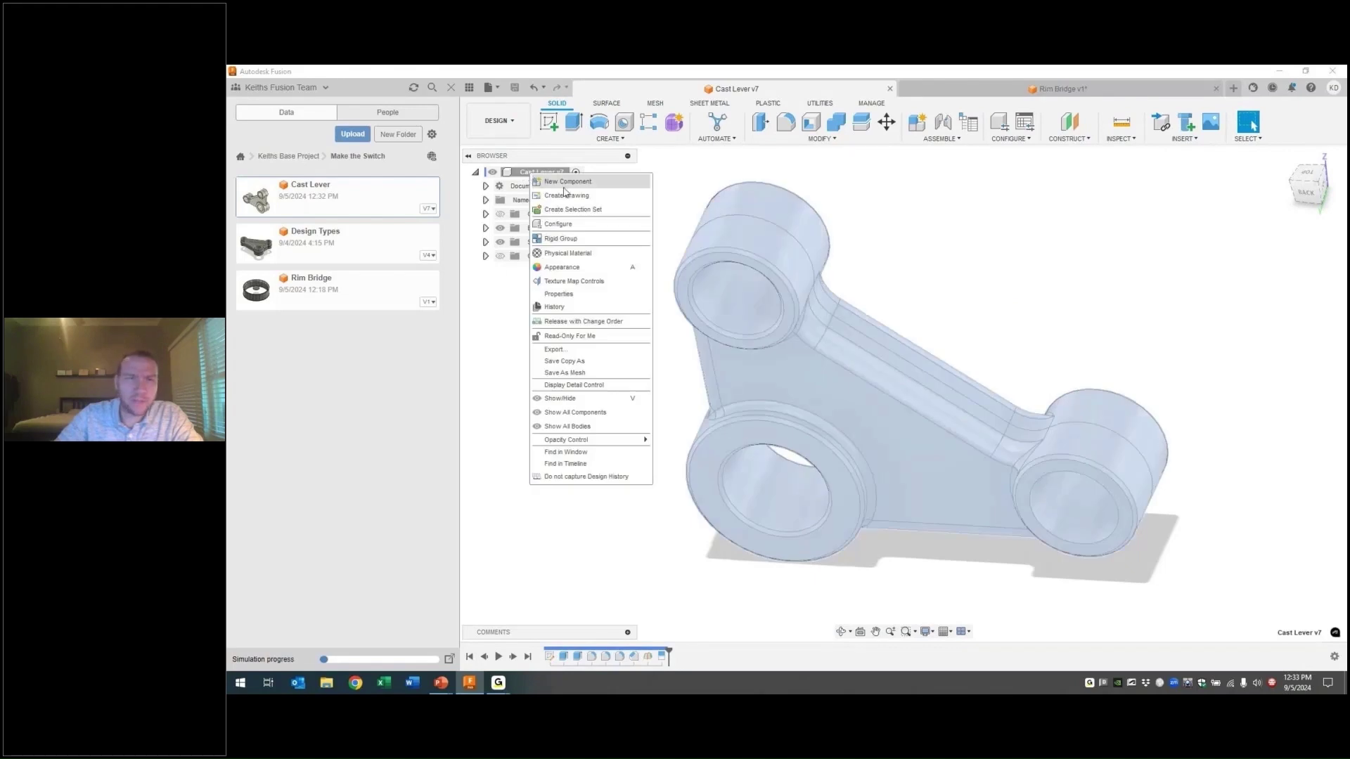
Create a manual drawing of the full assembly from scratch, using the ASME standard, millimetre units and sheet size B
left_click(555, 209)
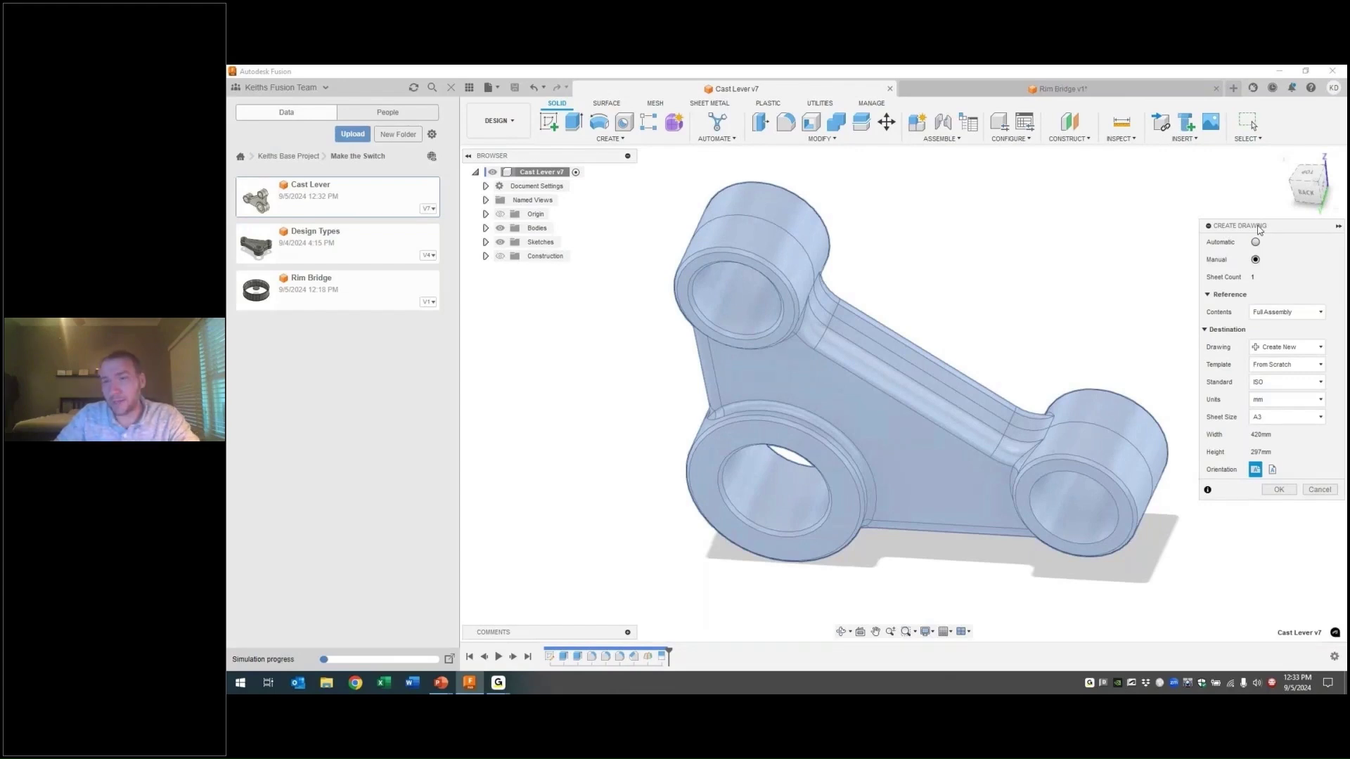
left_click(1265, 382)
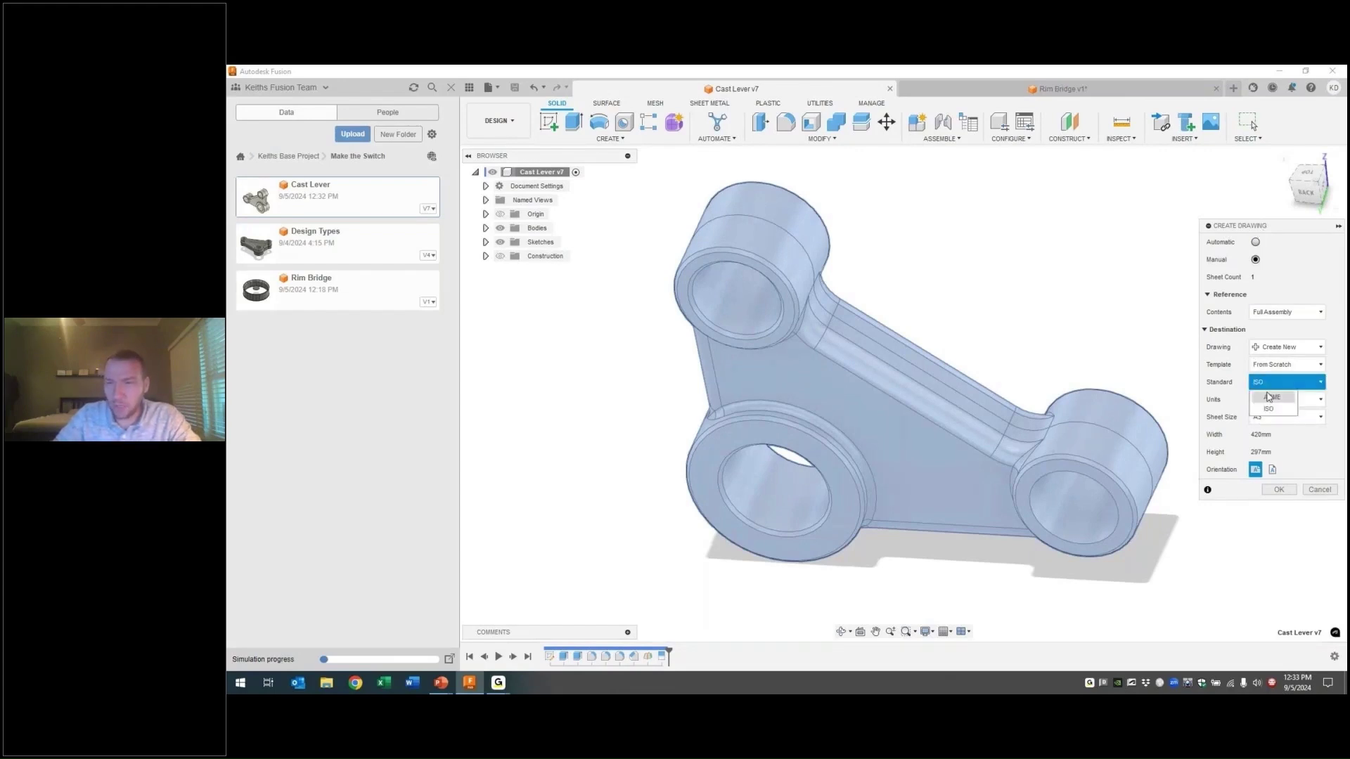
left_click(1267, 383)
left_click(1271, 399)
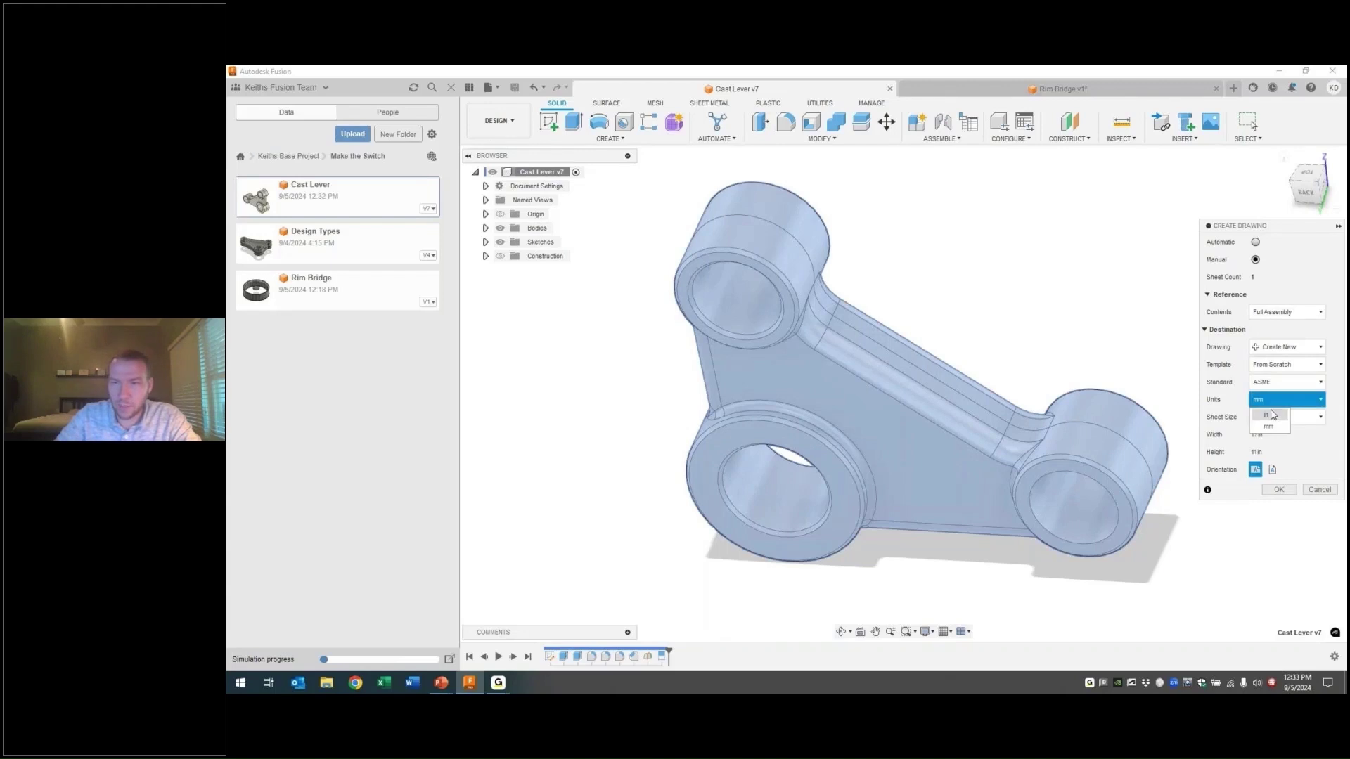
left_click(1268, 426)
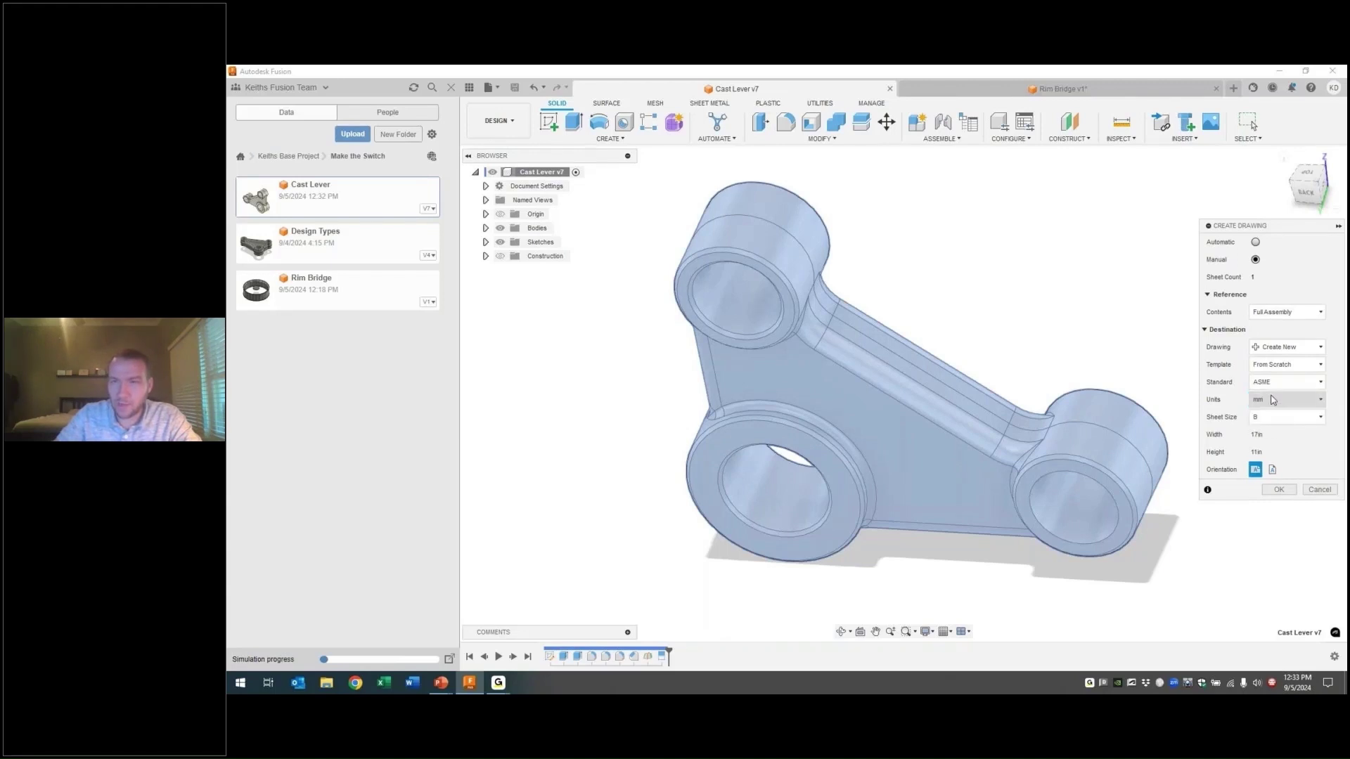
left_click(1273, 365)
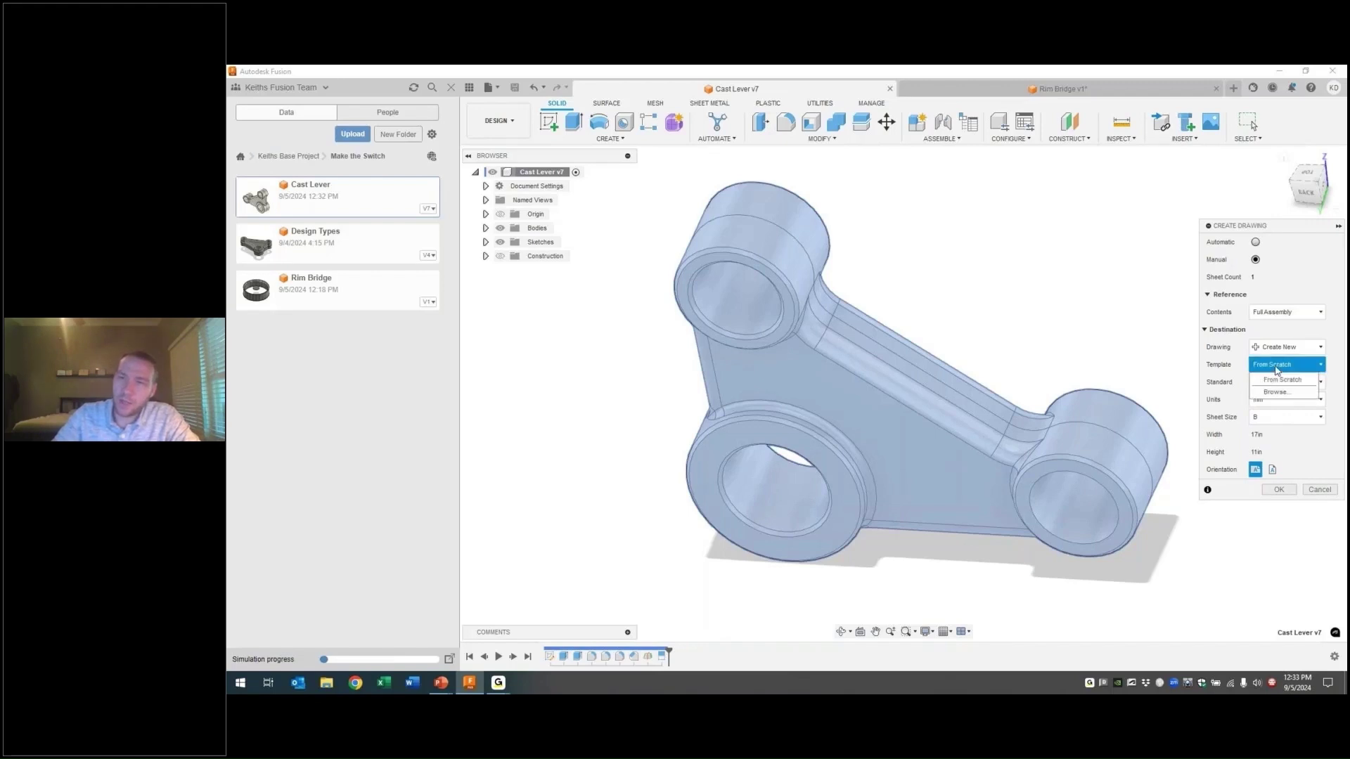
left_click(1277, 381)
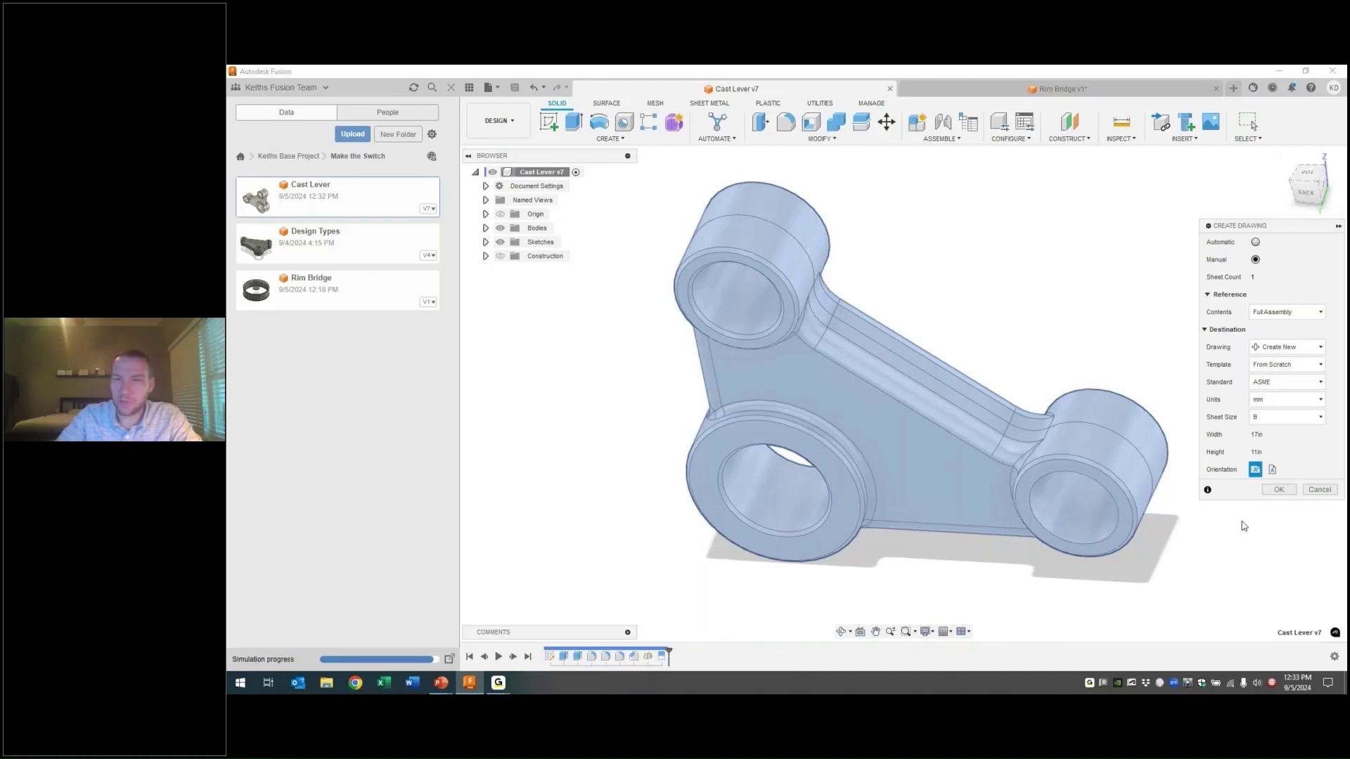
left_click(1280, 491)
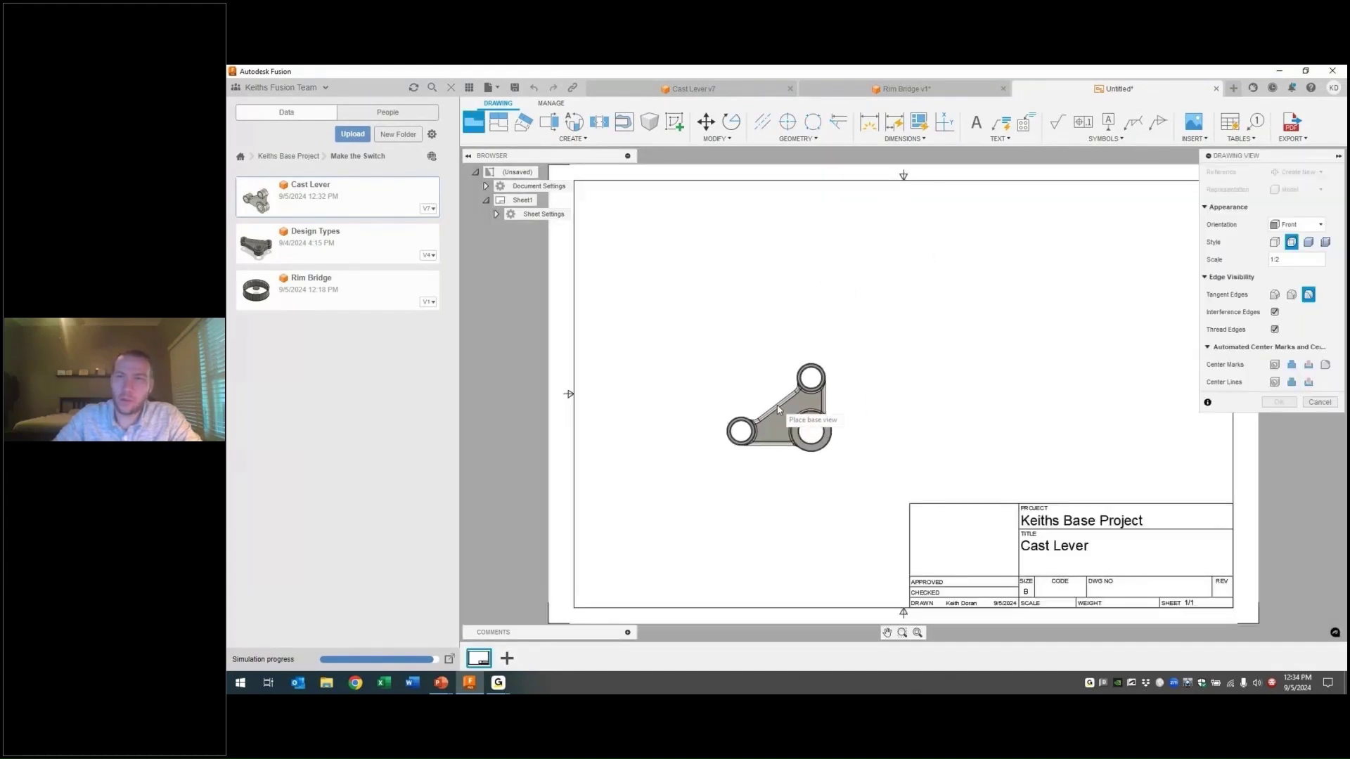
Place a front base view of the cast lever at 1:2 scale near the middle of the sheet
left_click(817, 420)
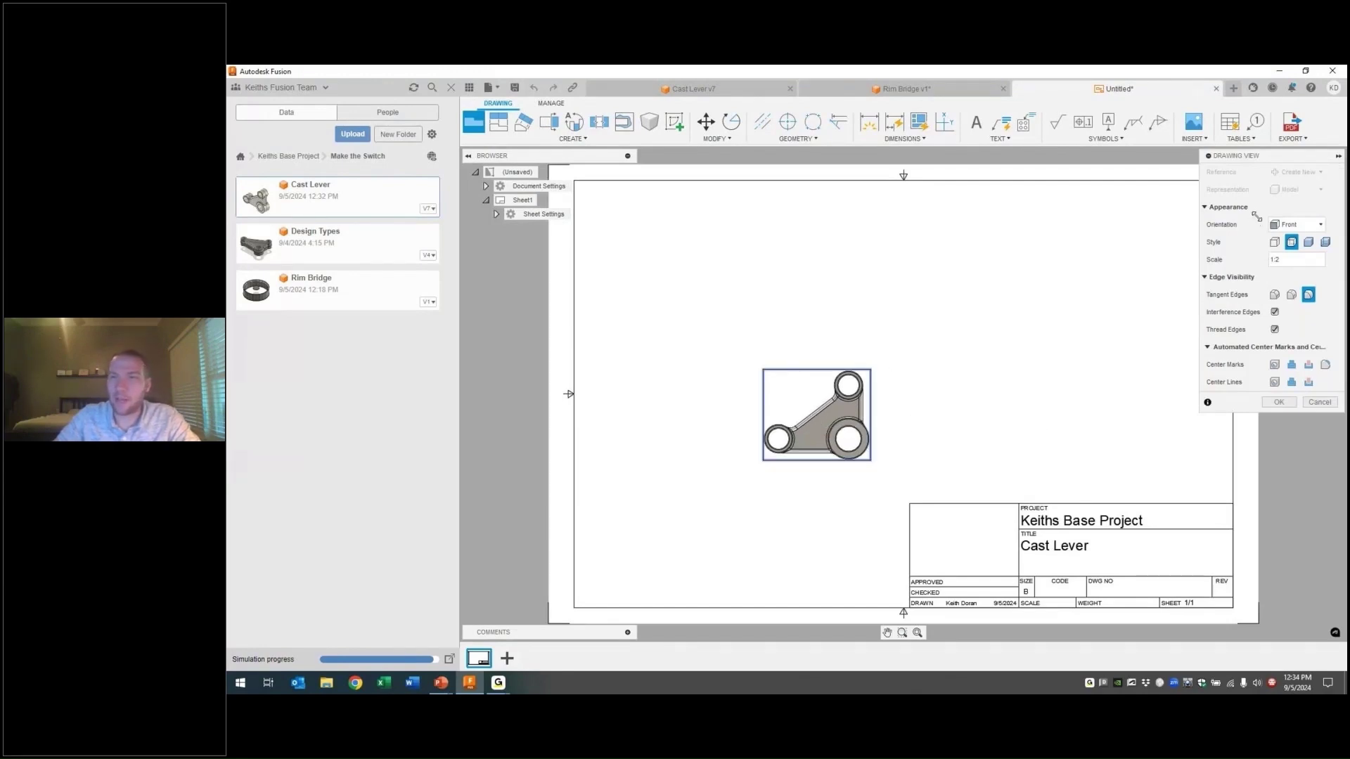
mouse_move(1236, 159)
left_mouse_down()
mouse_move(1149, 219)
mouse_move(1236, 166)
left_mouse_up()
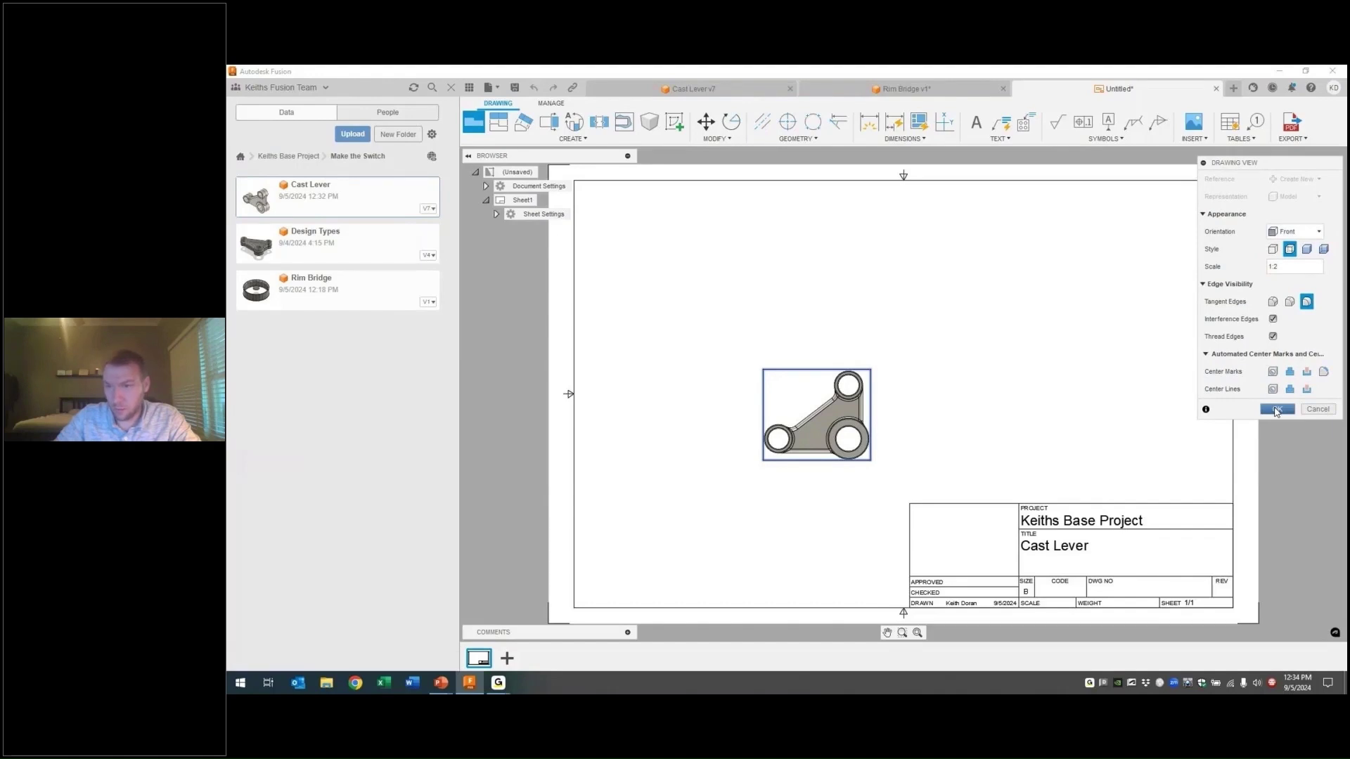
left_click(1276, 409)
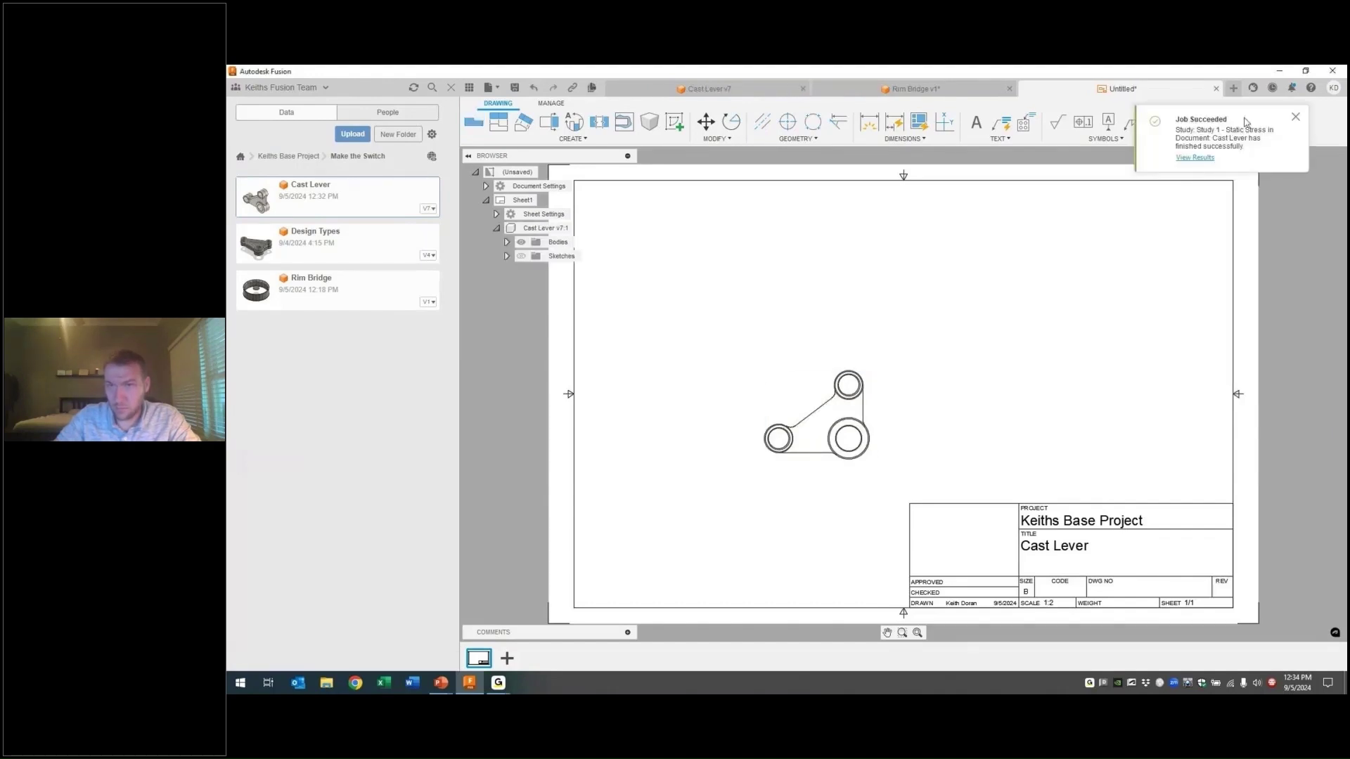
left_click(1294, 117)
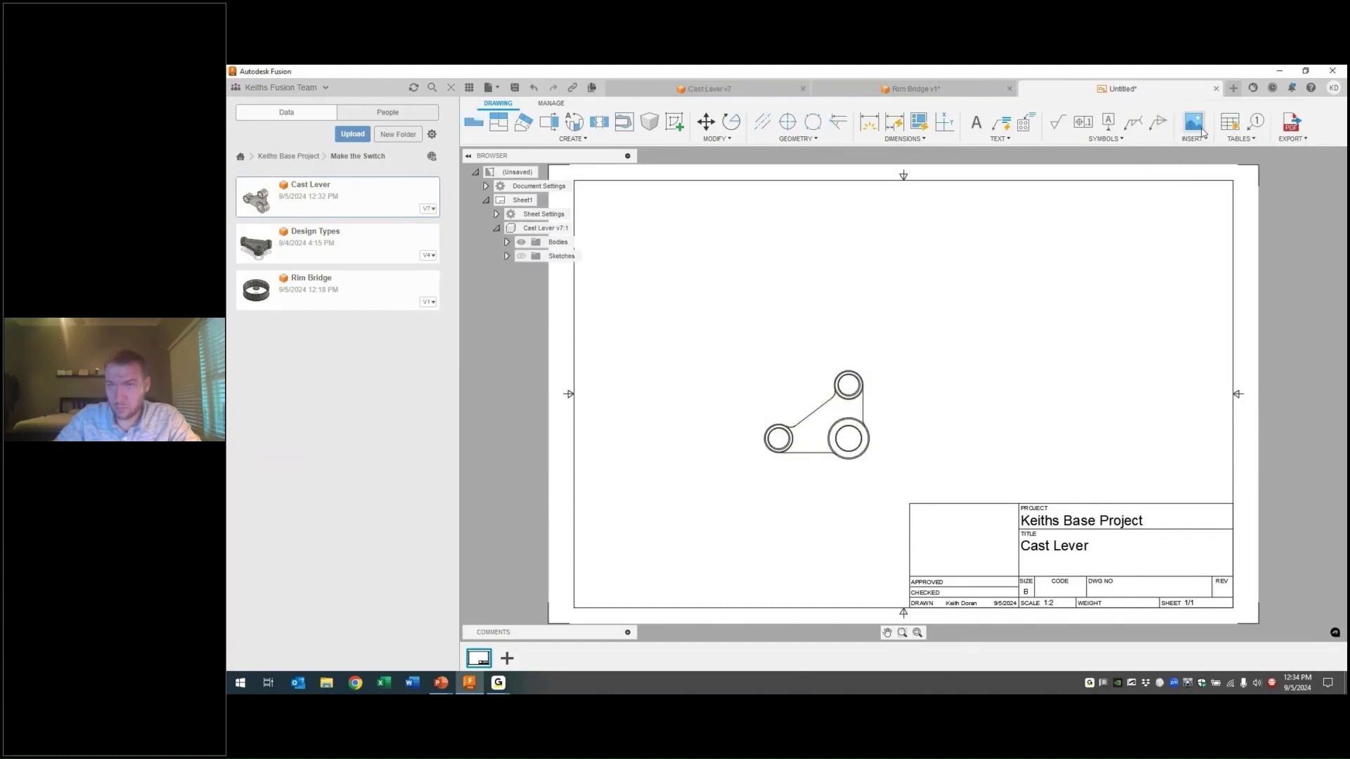
Close the untitled drawing without saving it and return to the Cast Lever model
left_click(1216, 89)
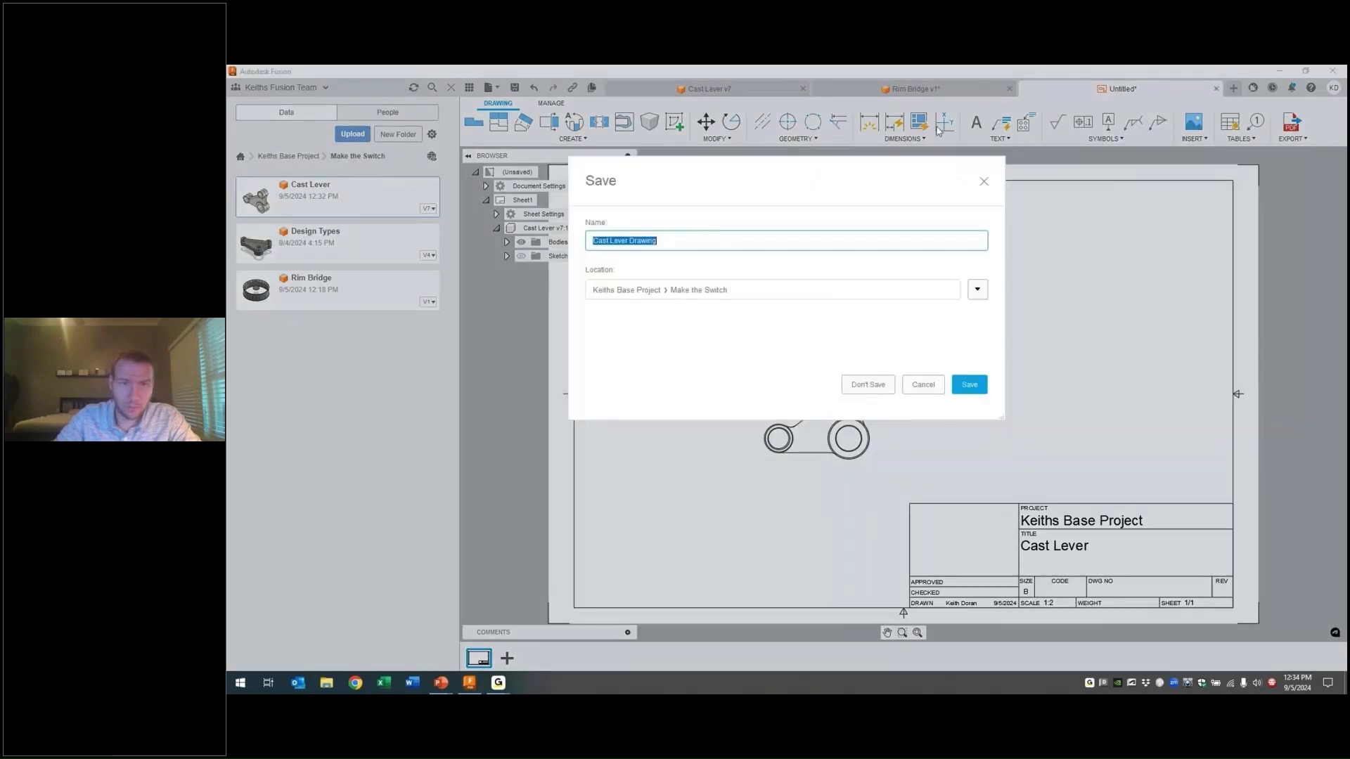
left_click(925, 385)
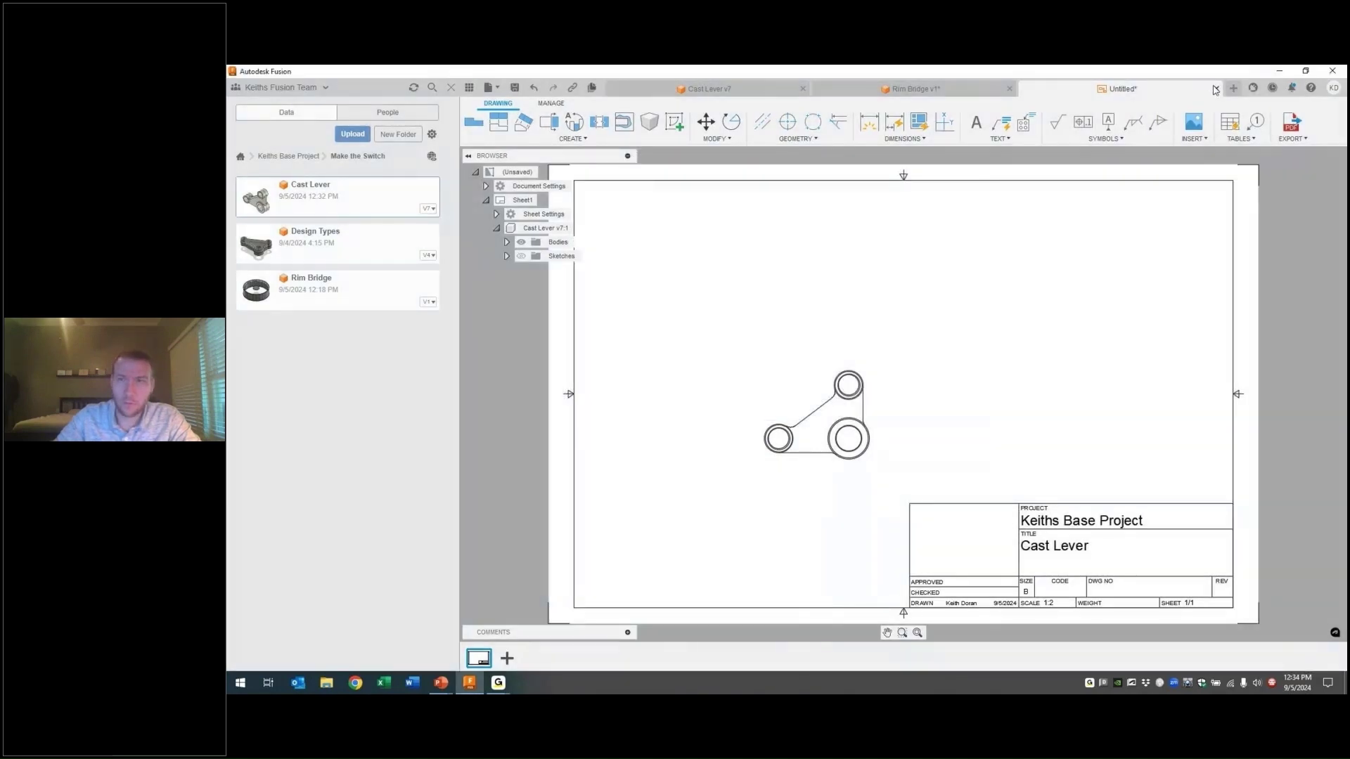
left_click(1216, 89)
left_click(869, 384)
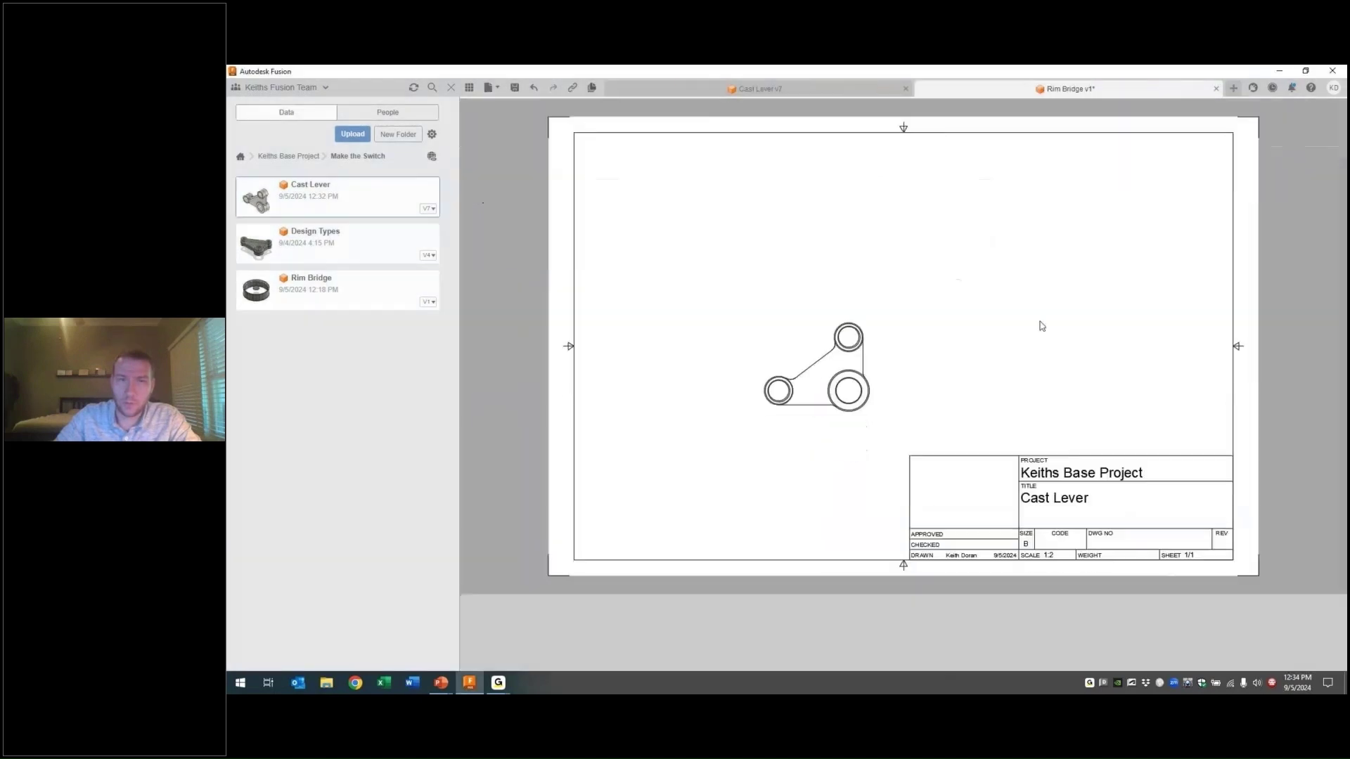
left_click(761, 92)
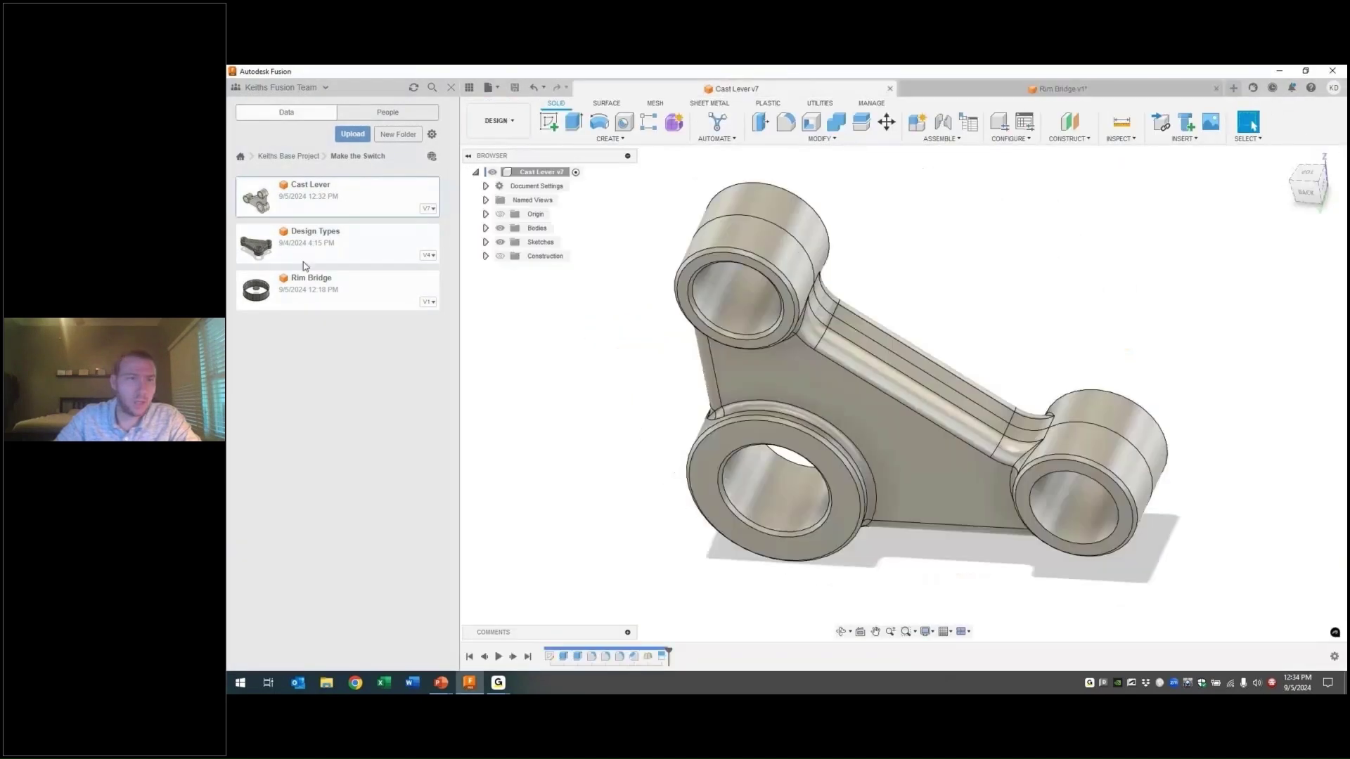
Generate an automatic drawing of the full Cast Lever assembly with the ASME standard, millimetre units and sheet size B
right_click(522, 173)
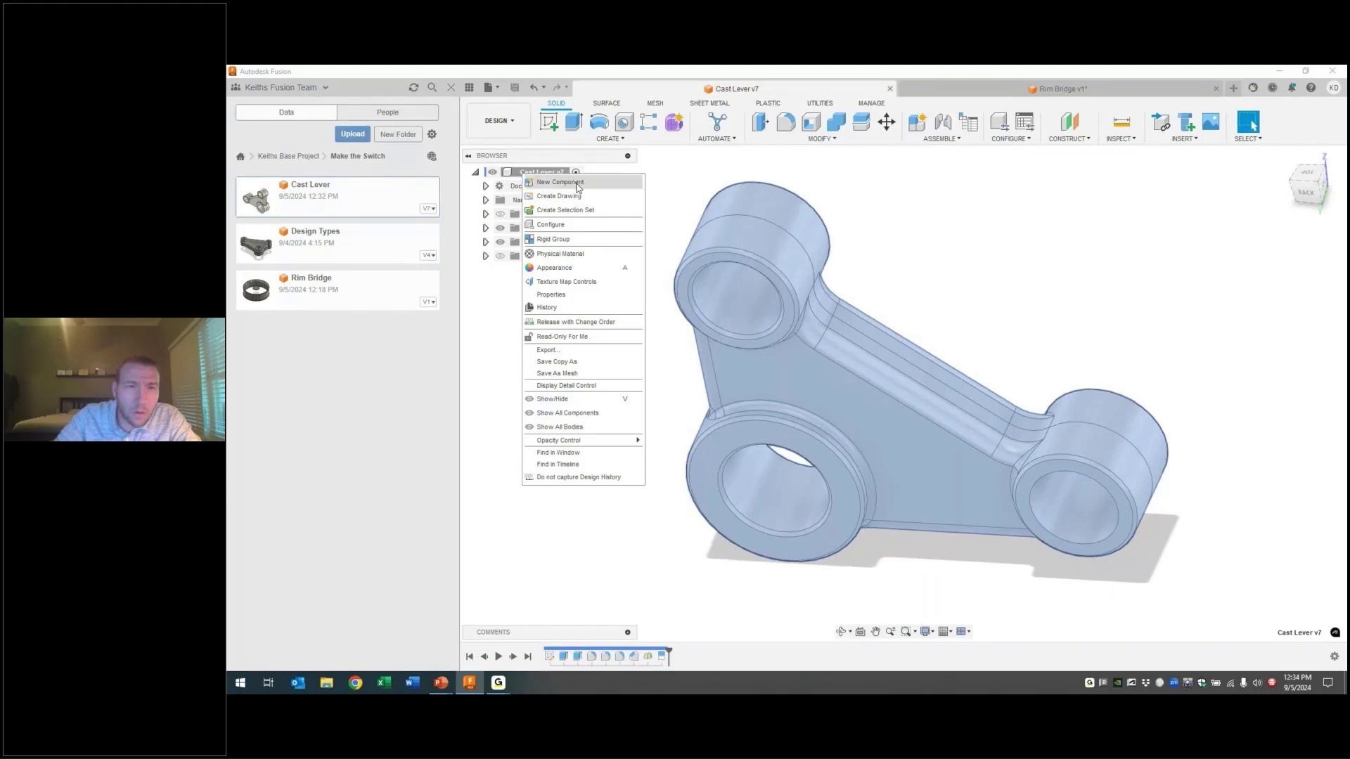
left_click(576, 196)
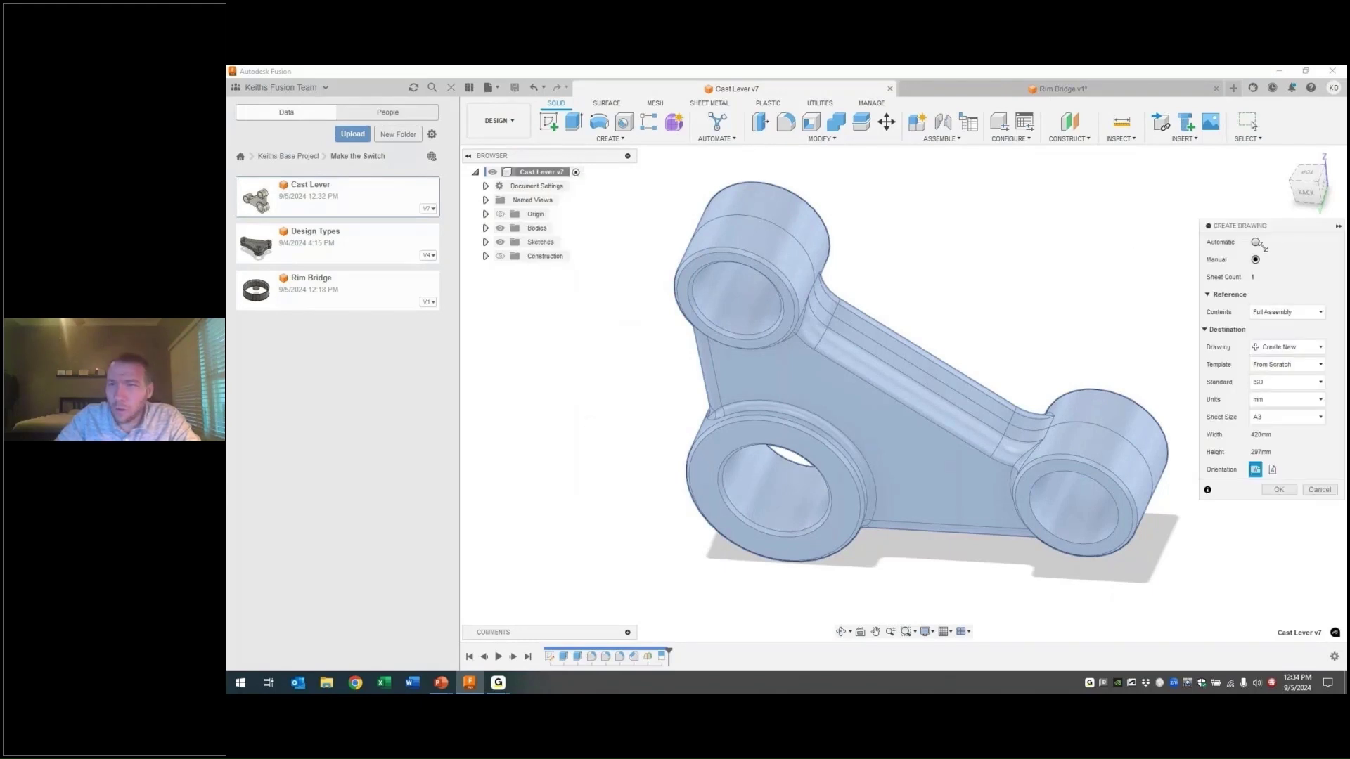
left_click(1255, 242)
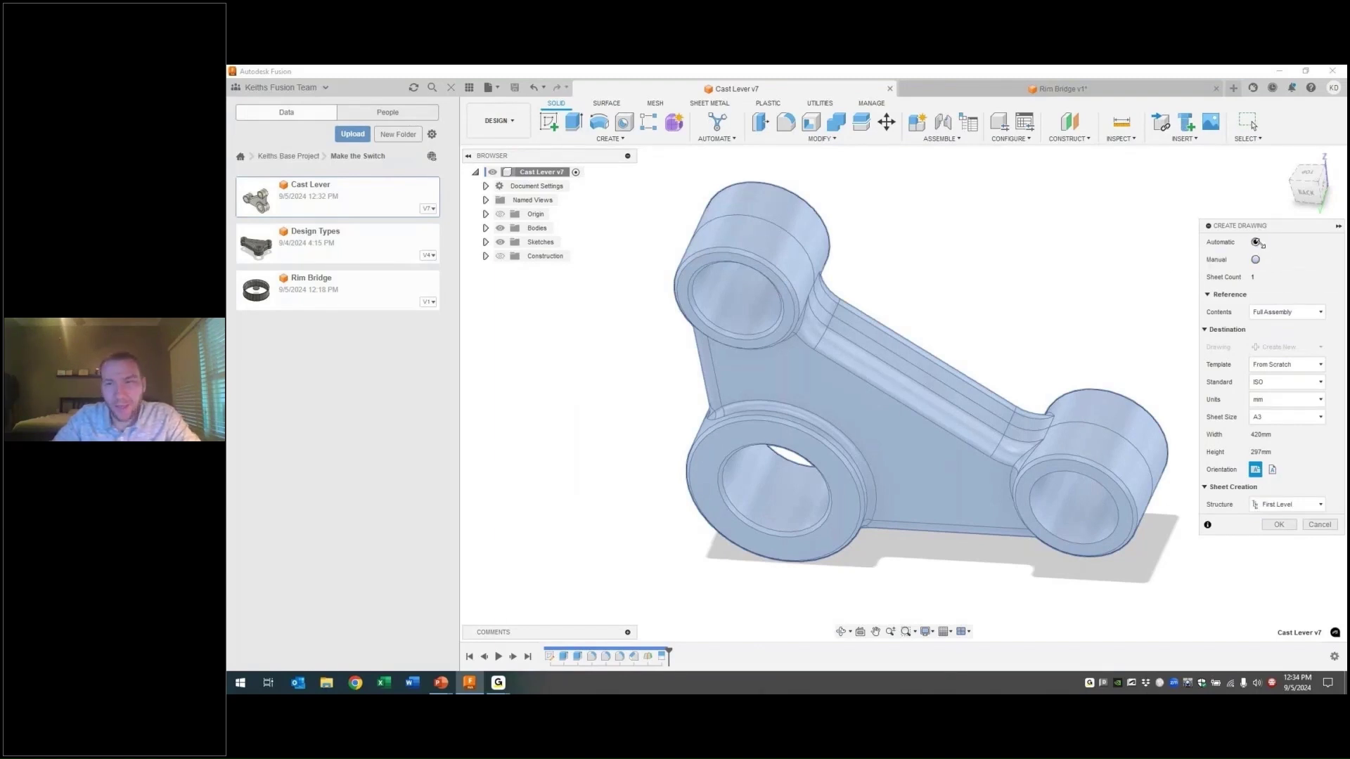
left_click(1283, 382)
left_click(1275, 397)
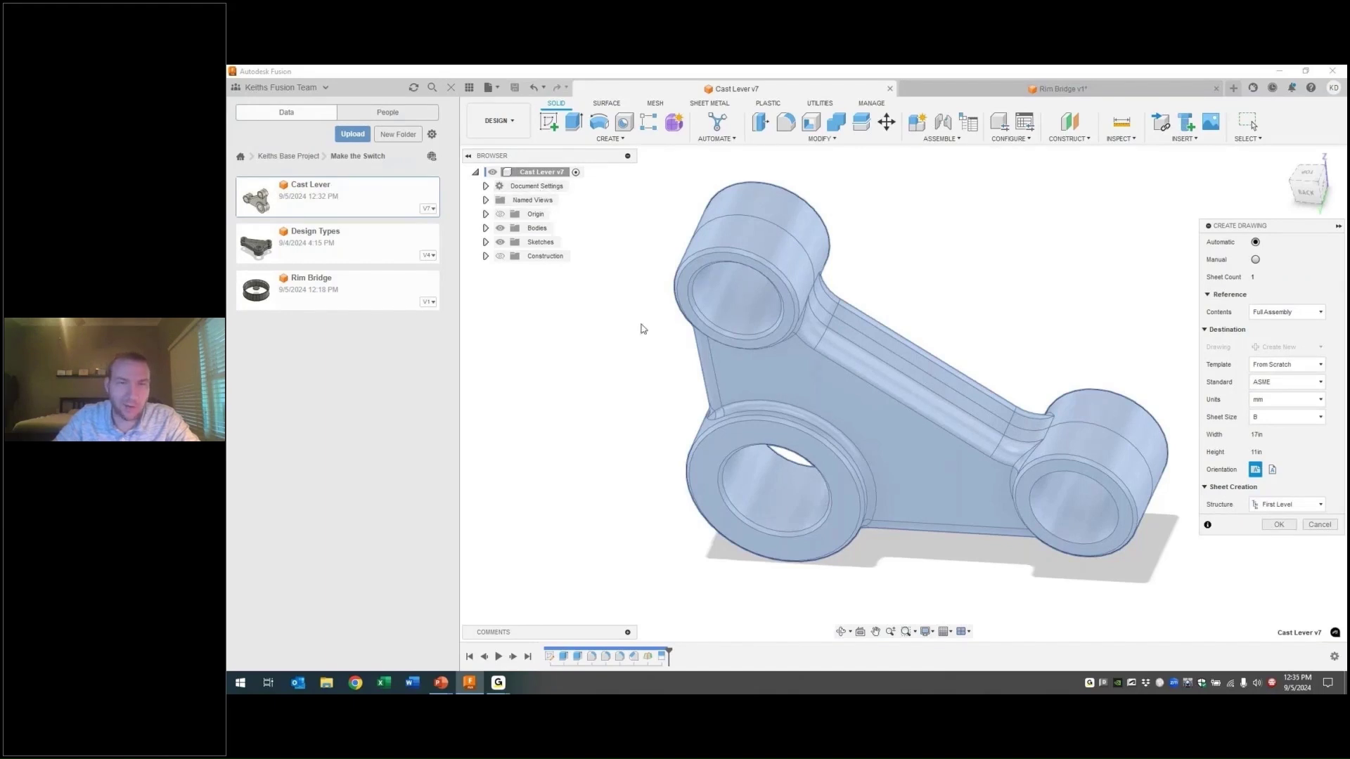
left_click(1280, 525)
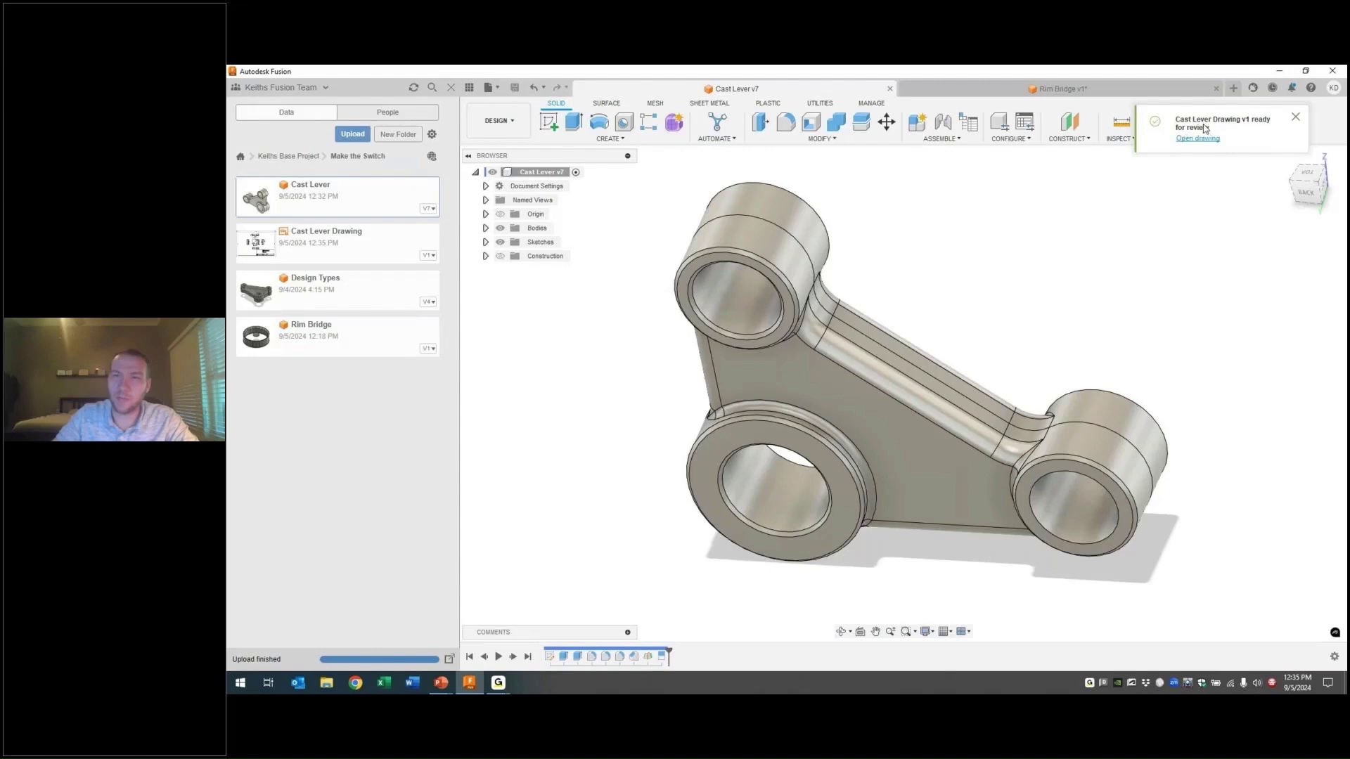
Open the finished Study 1 static stress results from the notifications, review the safety factor details and recommendations, and close them
left_click(1295, 116)
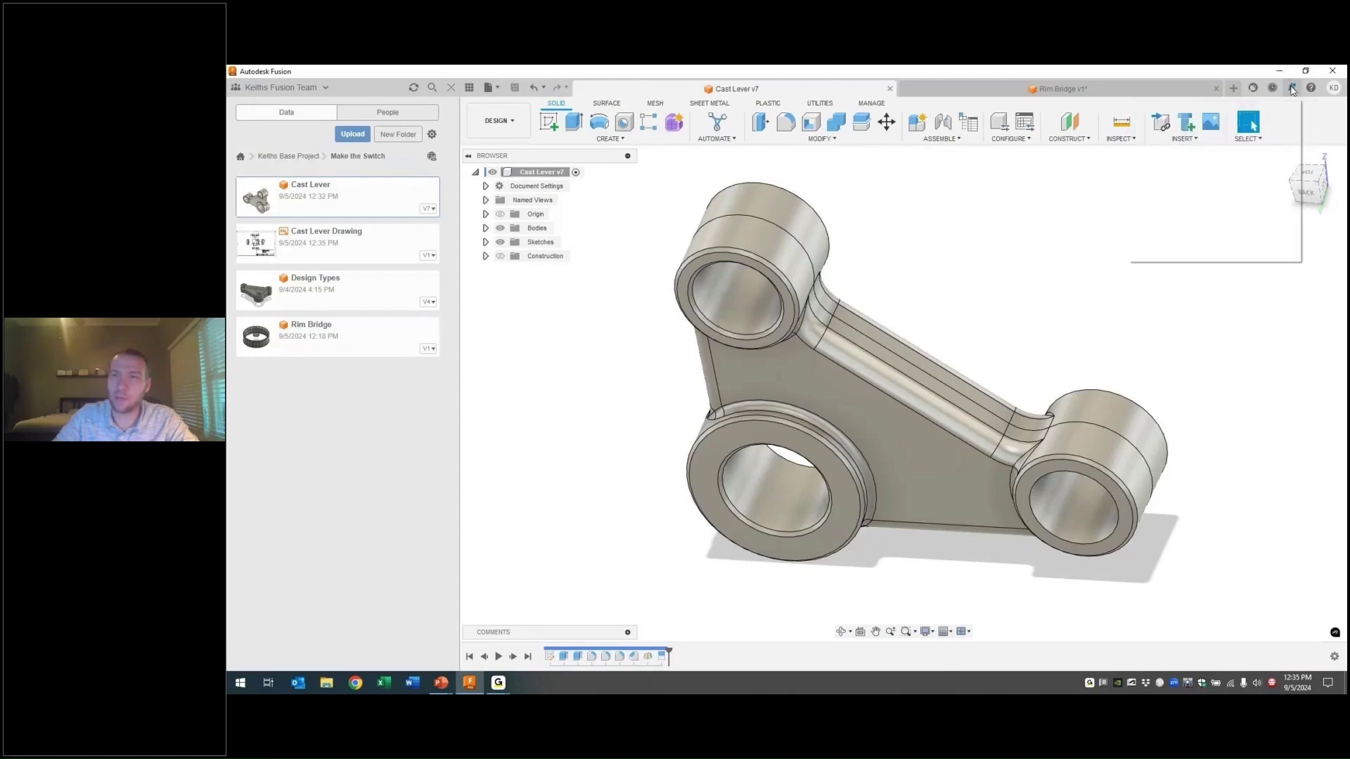
left_click(1291, 87)
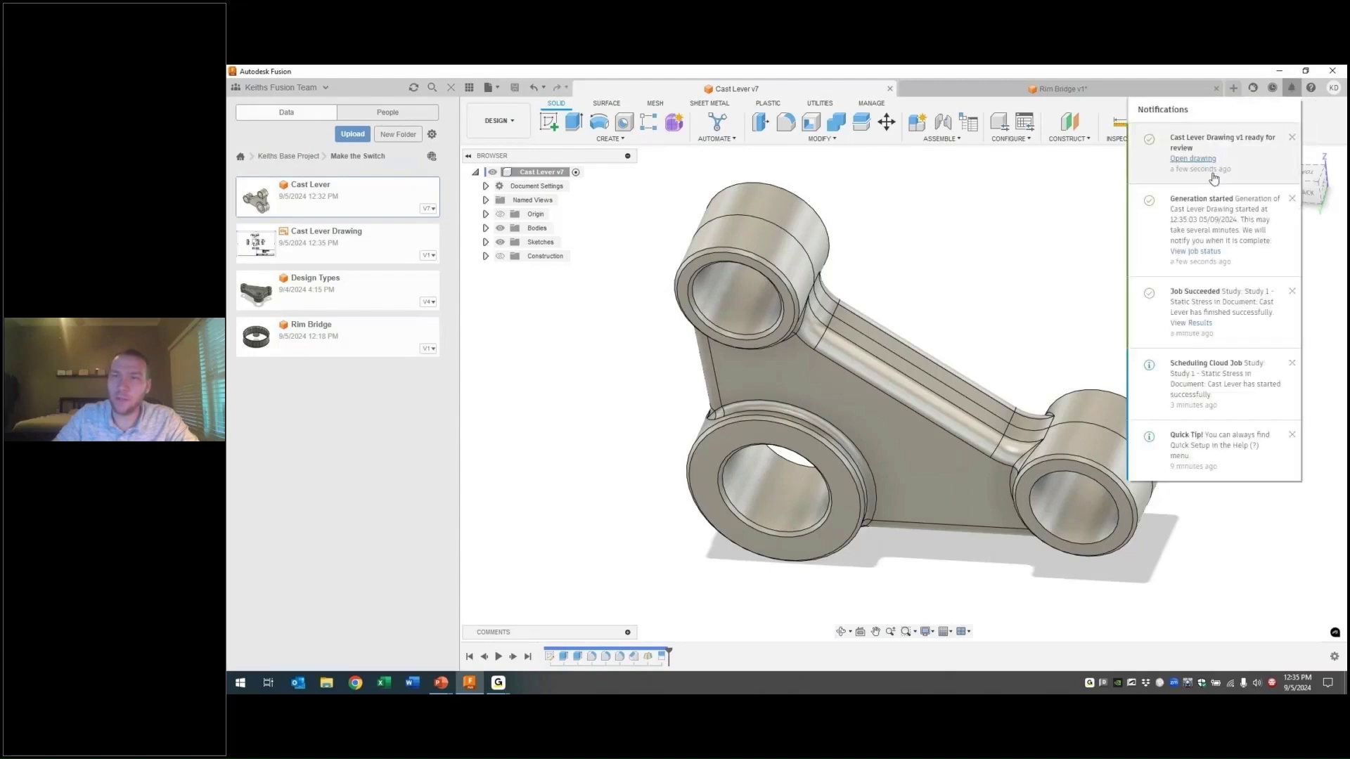
left_click(1195, 323)
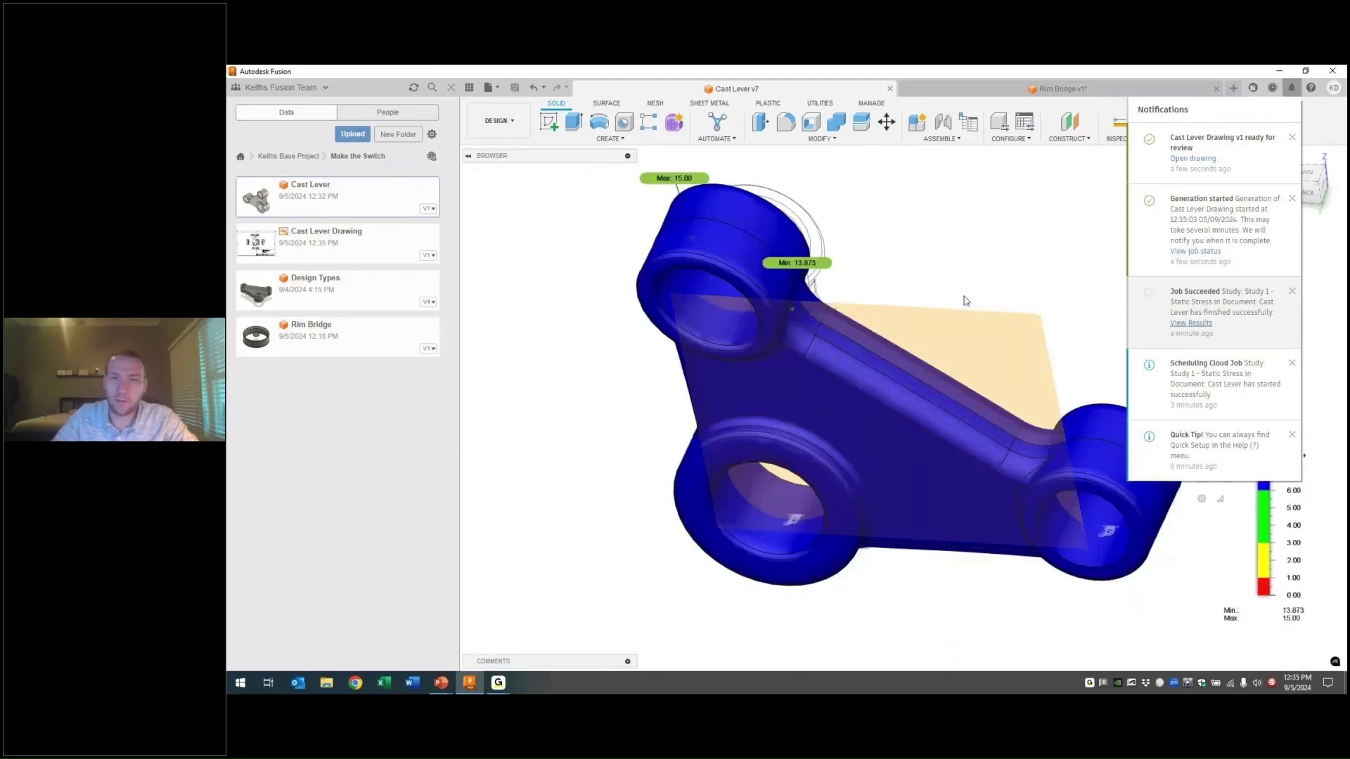
left_click(917, 227)
left_click_drag(1195, 224, 1042, 159)
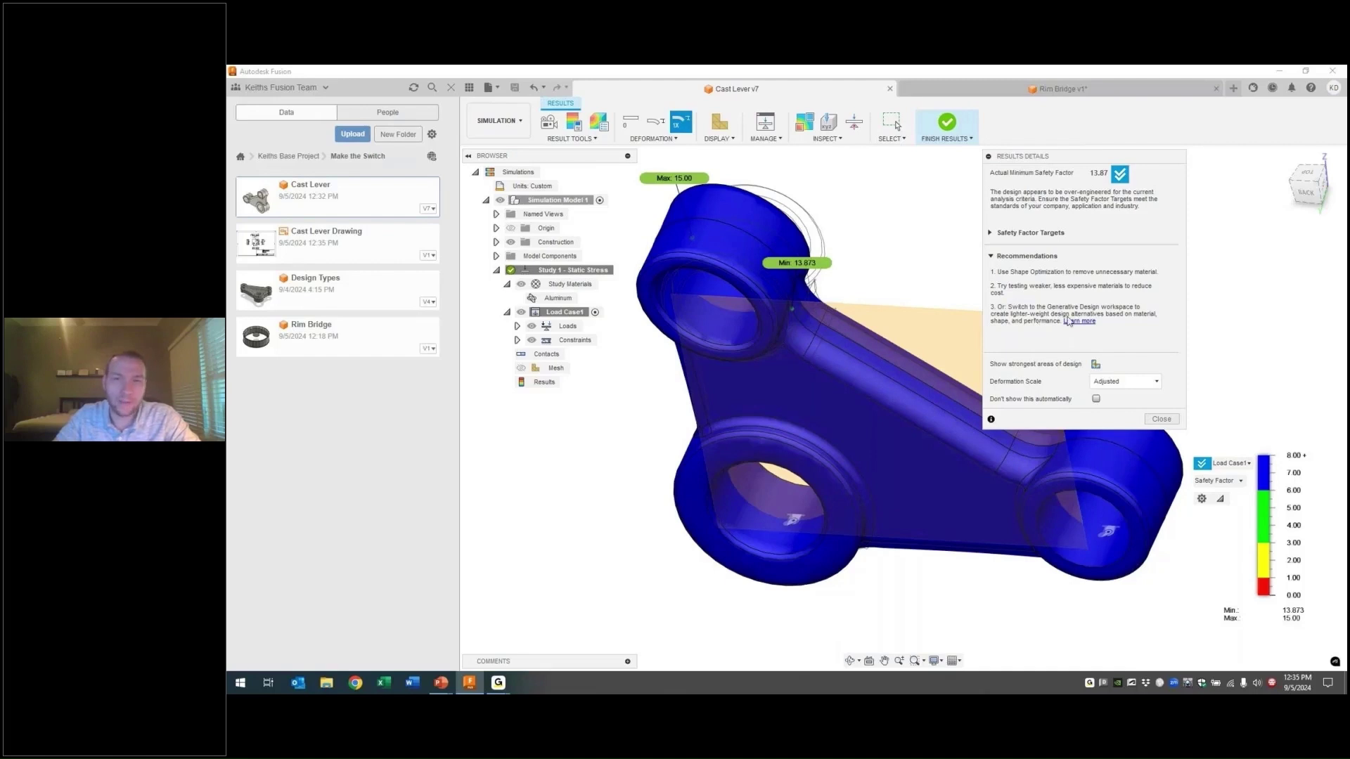
left_click(1169, 420)
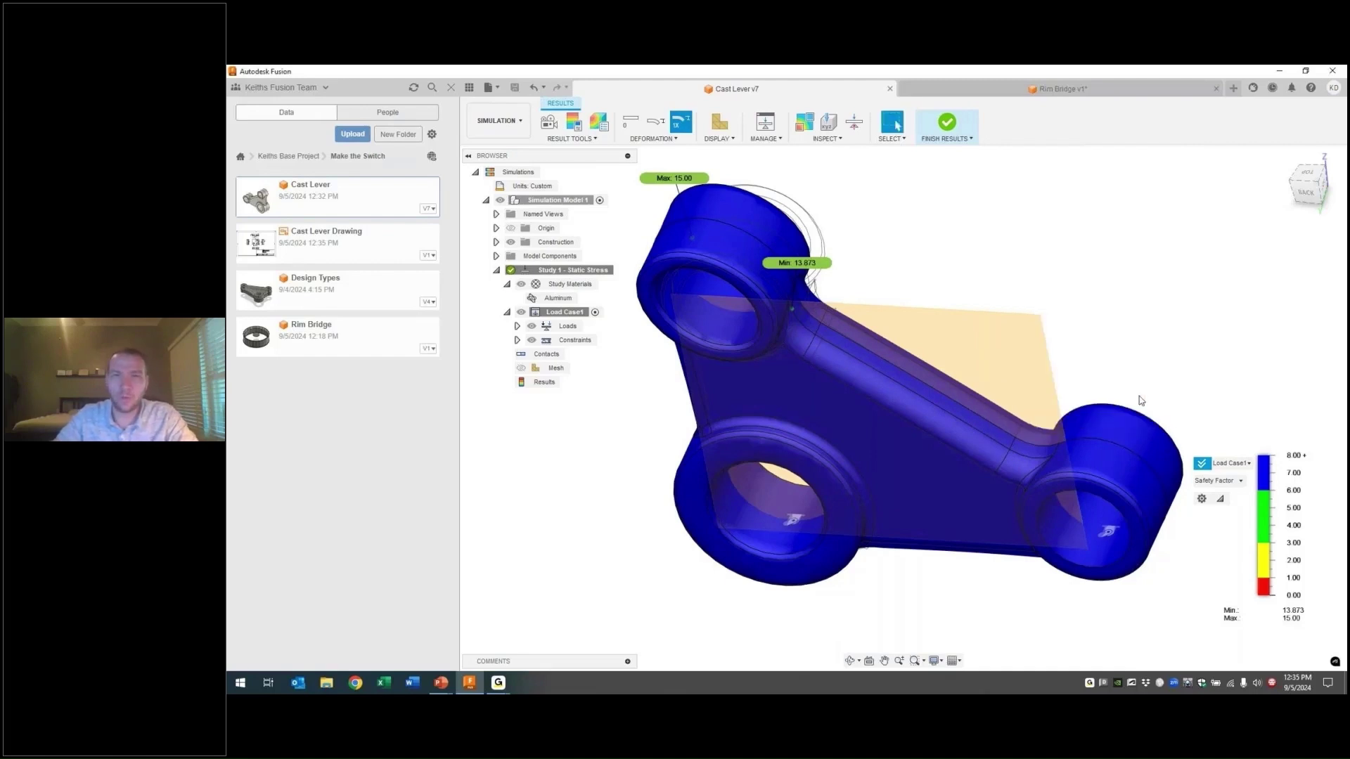
Display the von Mises stress results for Load Case1 and examine the lever from the front
left_click(1218, 481)
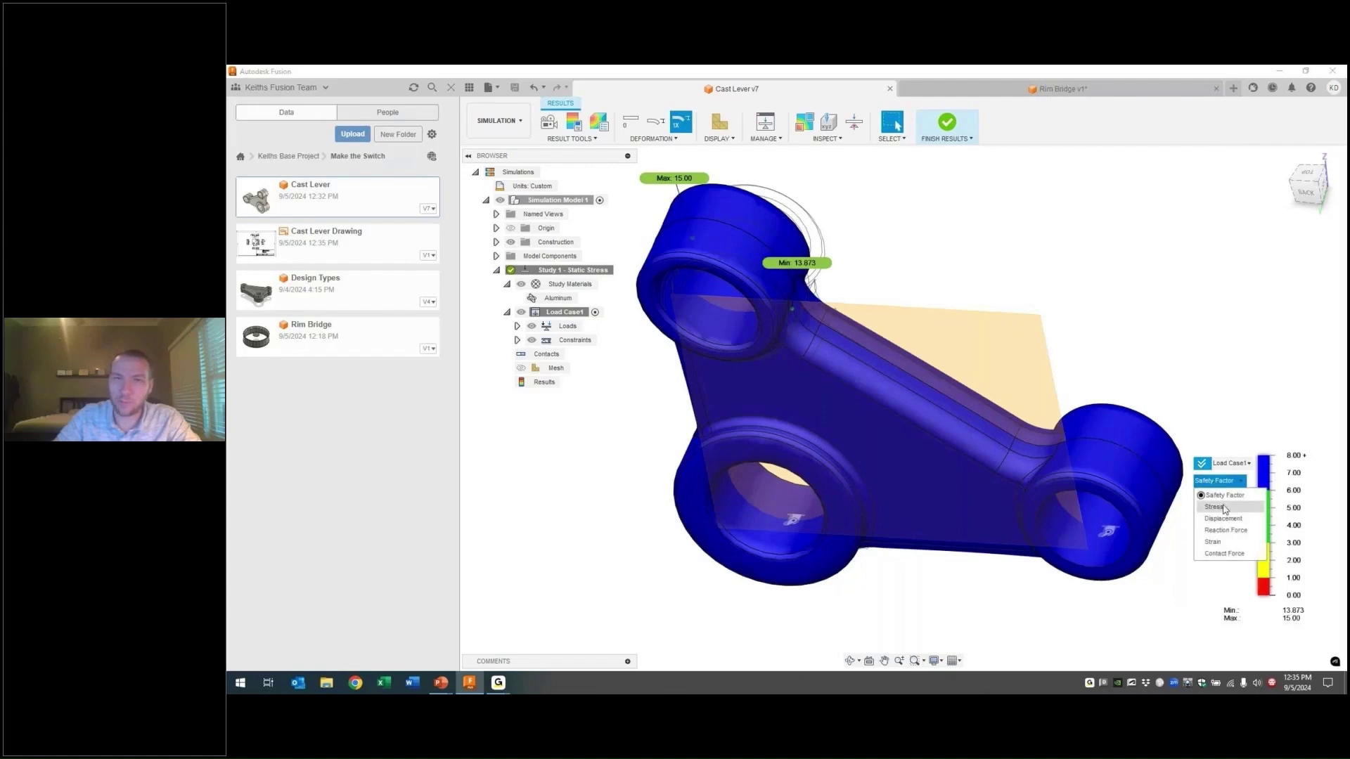
left_click(1224, 508)
middle_click_drag(853, 389, 693, 301, "shift")
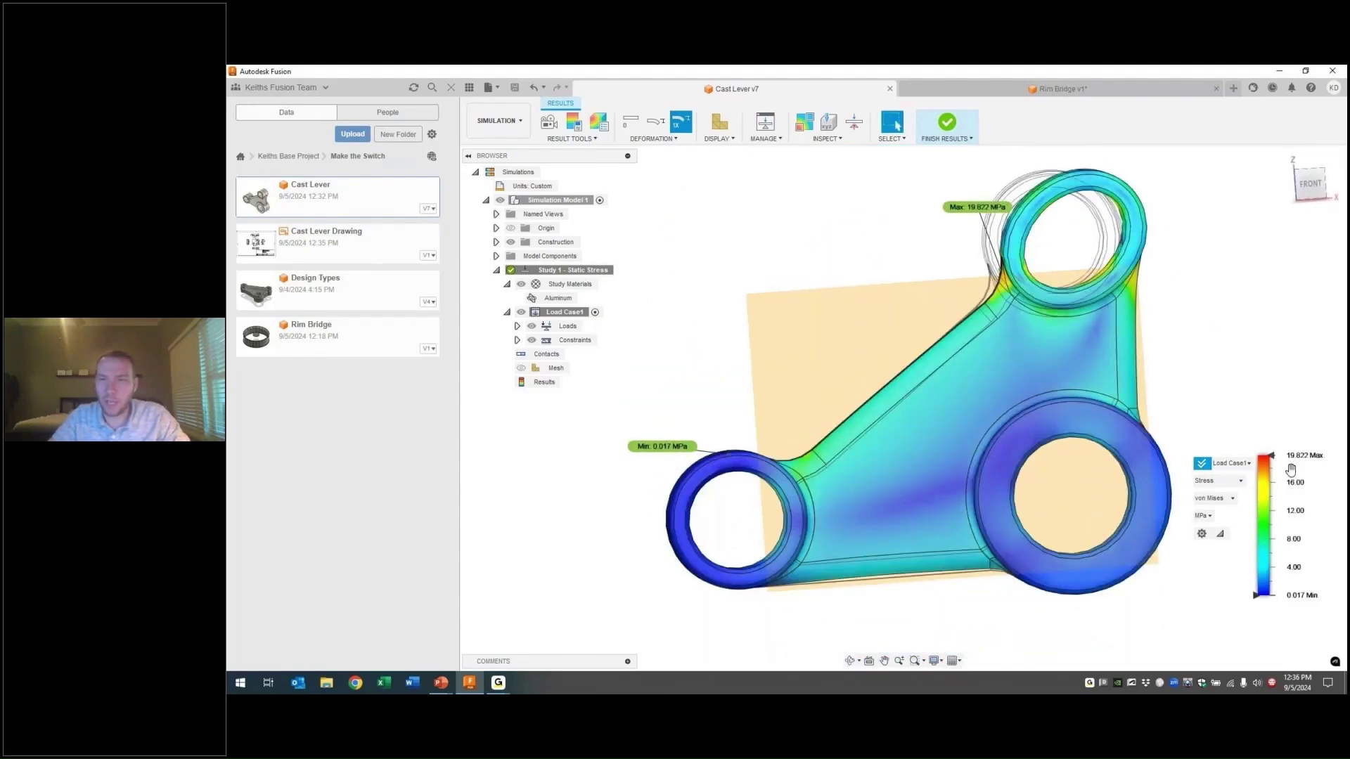
left_click(1241, 465)
left_click(1238, 478)
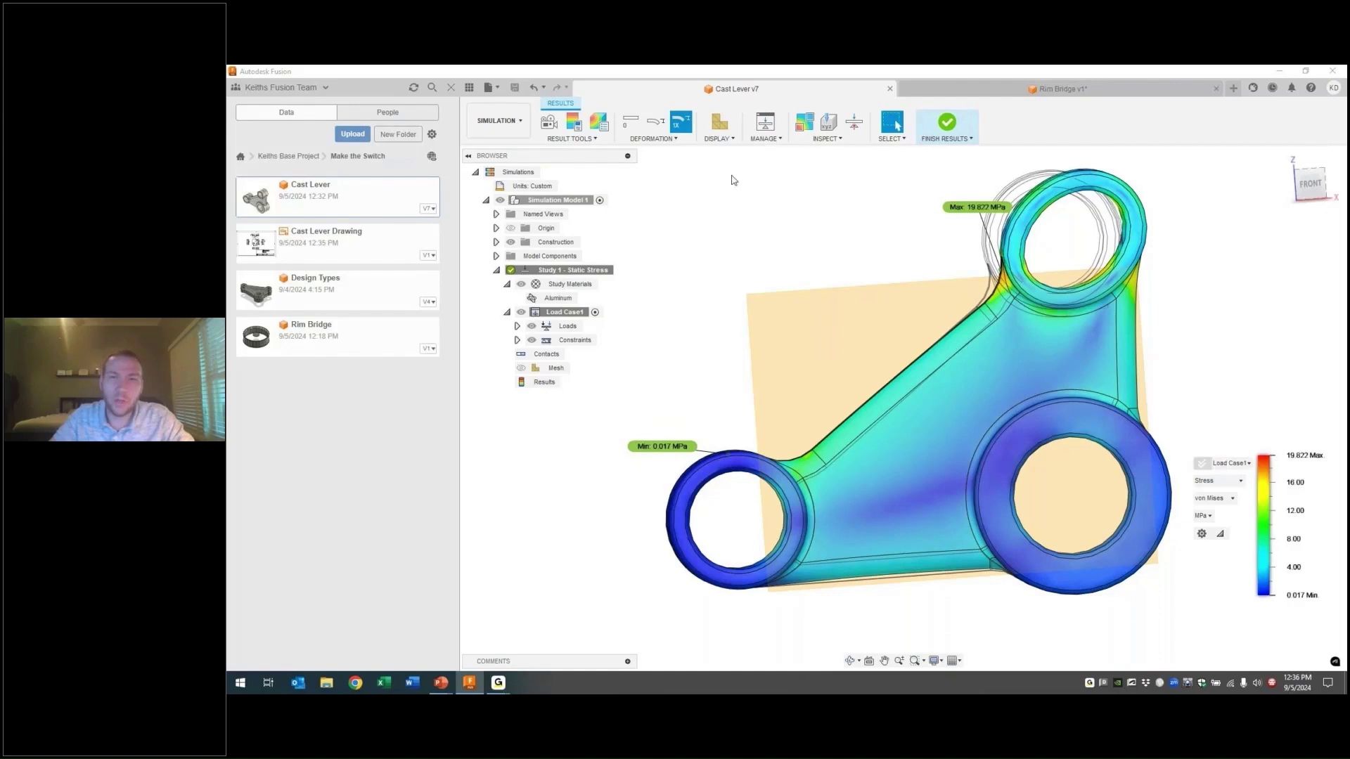
Compare the actual and adjusted deformation scales on the stress plot, ending with the actual deformation
left_click(637, 128)
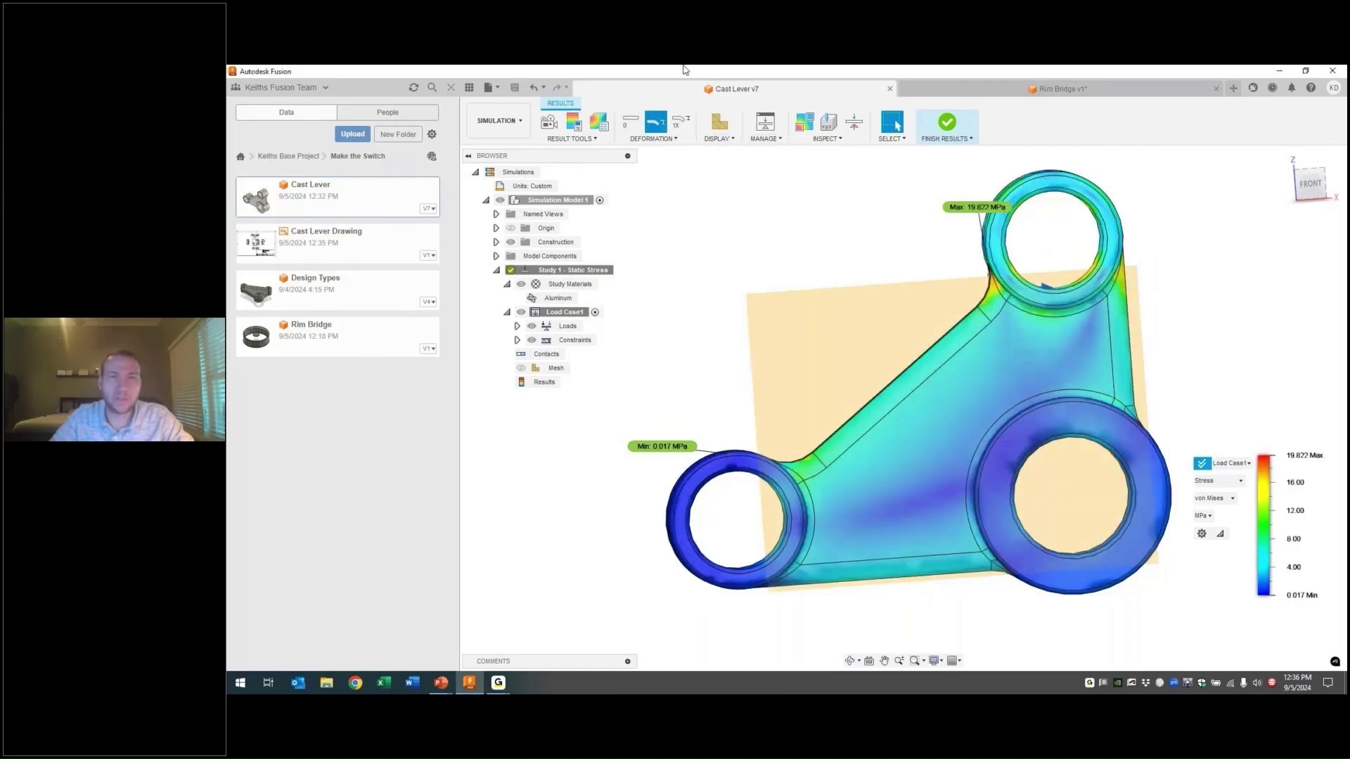
left_click(680, 123)
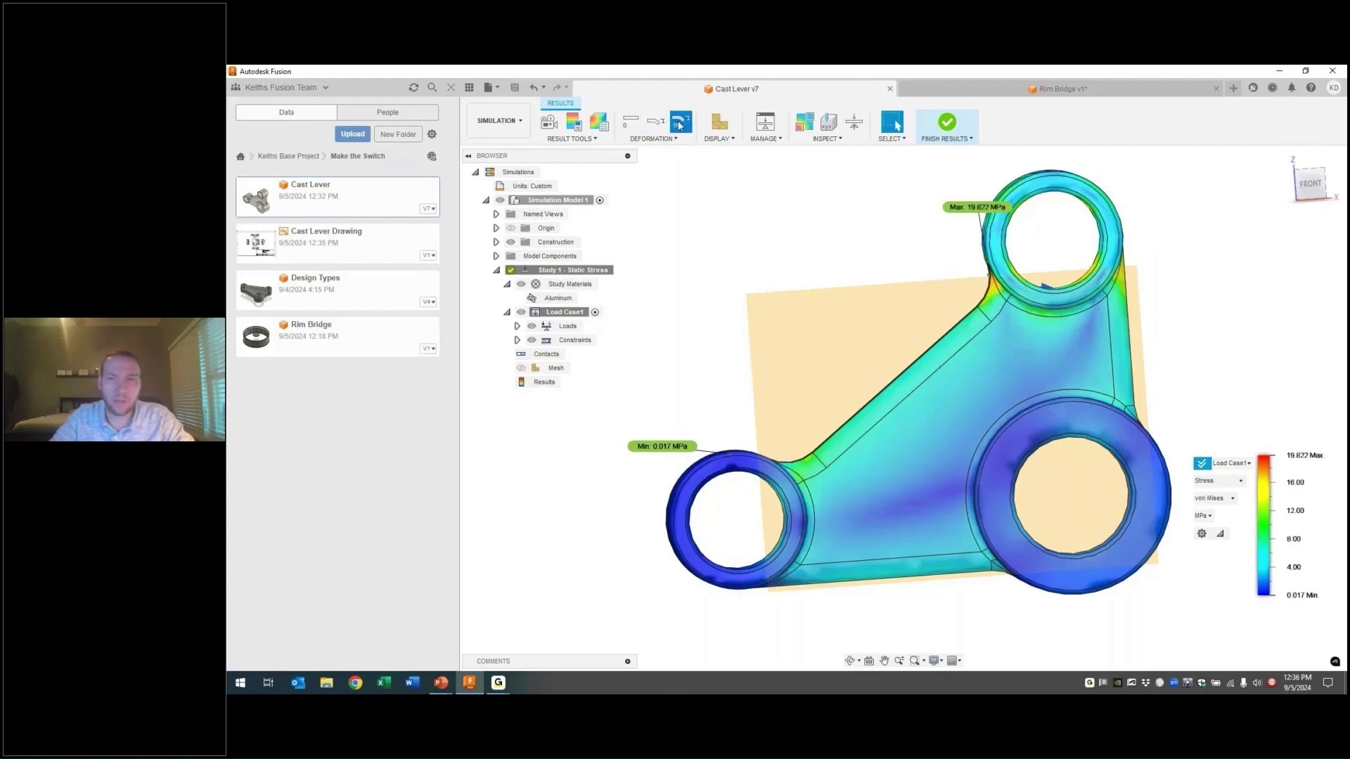
left_click(655, 123)
mouse_move(1273, 324)
middle_mouse_down("shift")
mouse_move(1242, 312)
mouse_move(1254, 315)
middle_mouse_up("shift")
Examine the total displacement results across the lever, and finish the simulation results to return to the design
left_click(1217, 481)
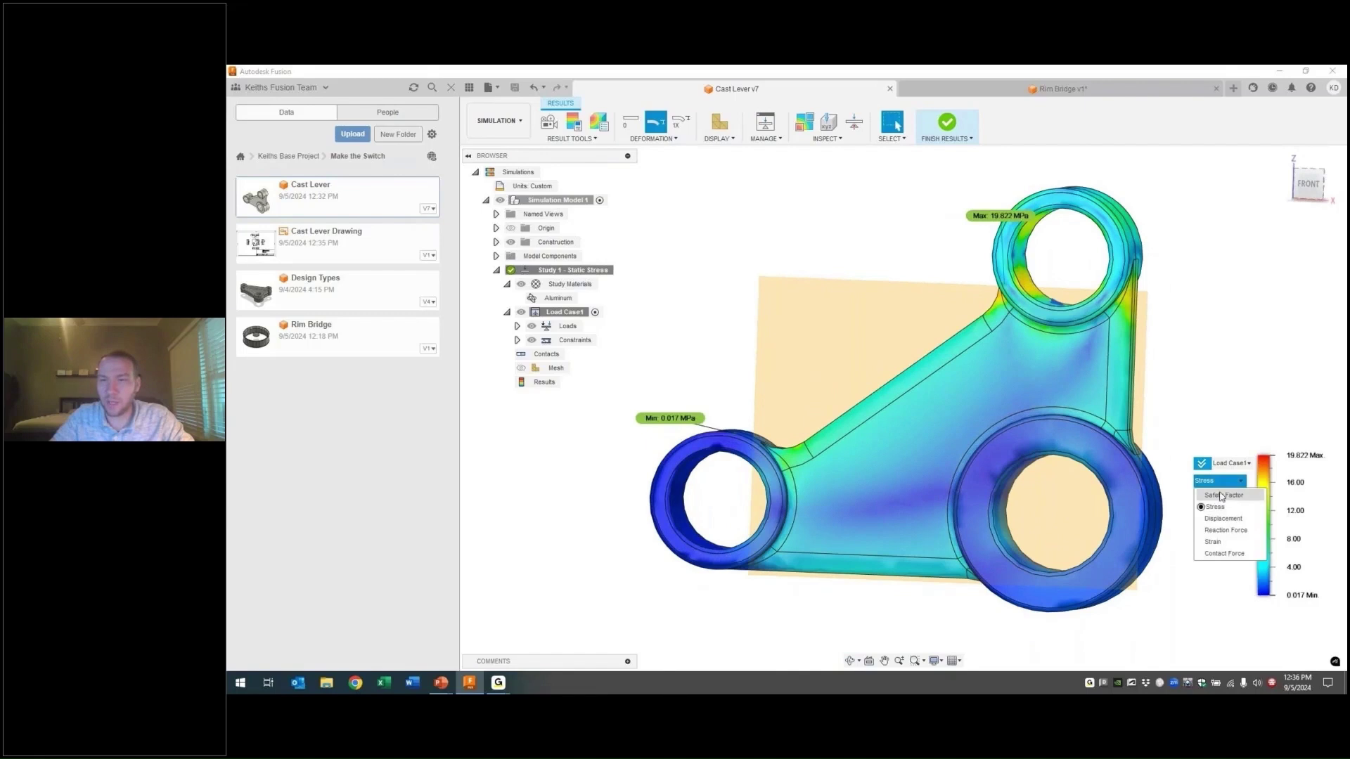
left_click(1222, 518)
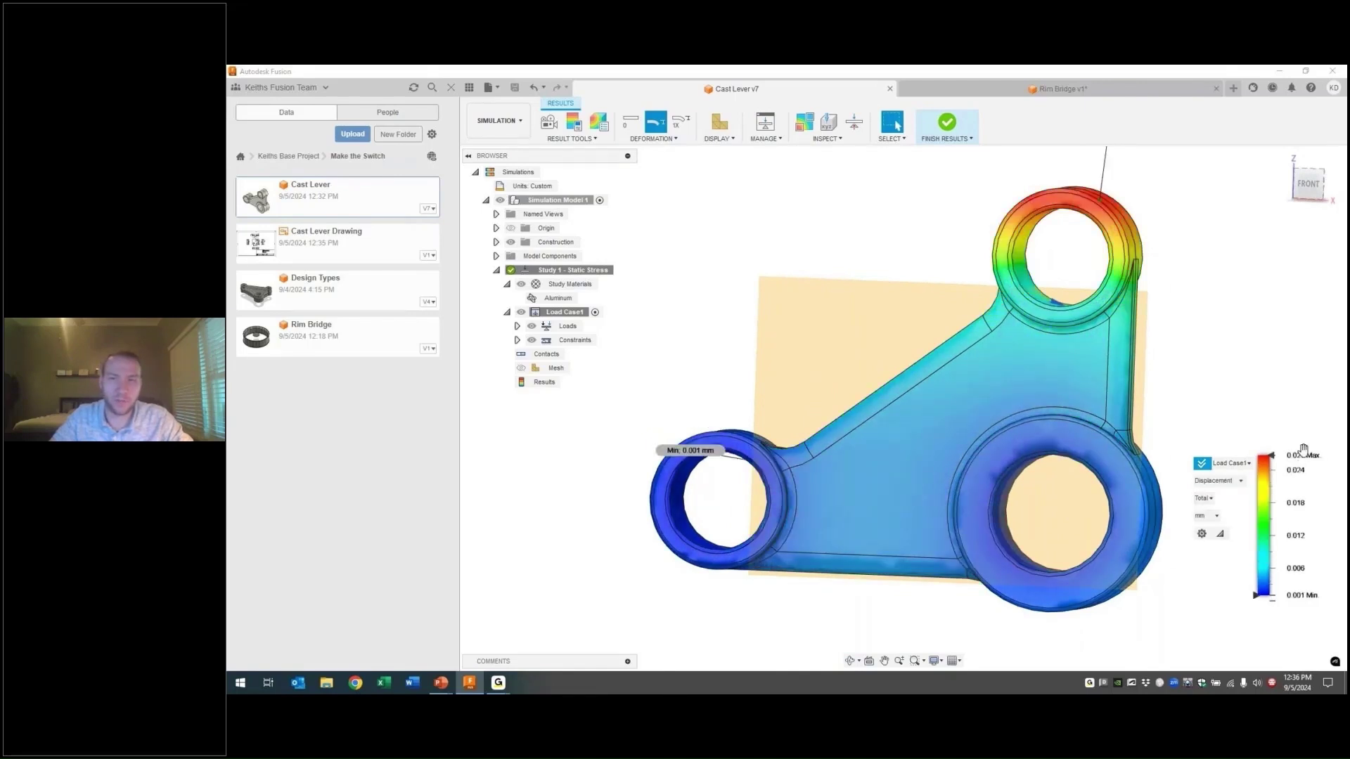
middle_click_drag(1195, 256, 1117, 320)
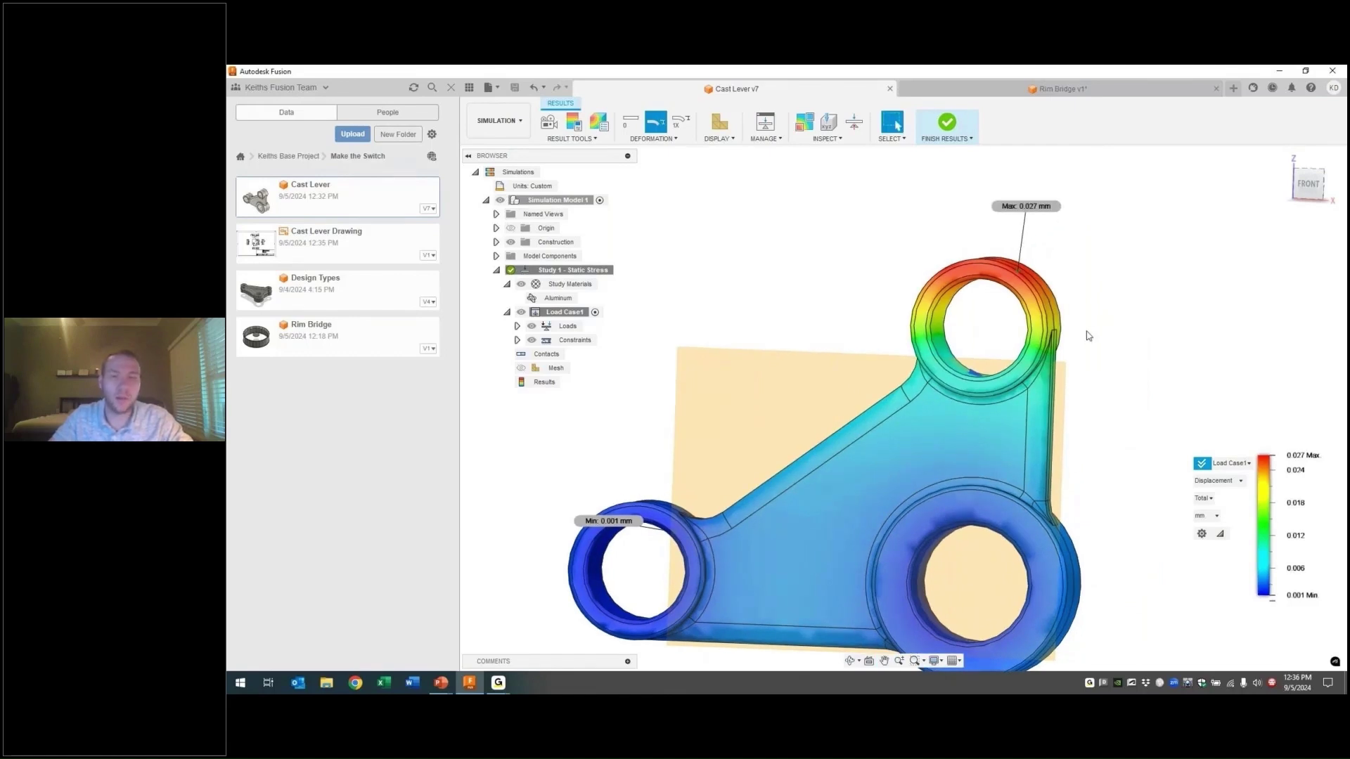
mouse_move(787, 193)
middle_mouse_down("shift")
mouse_move(764, 199)
mouse_move(789, 192)
mouse_move(778, 211)
middle_mouse_up("shift")
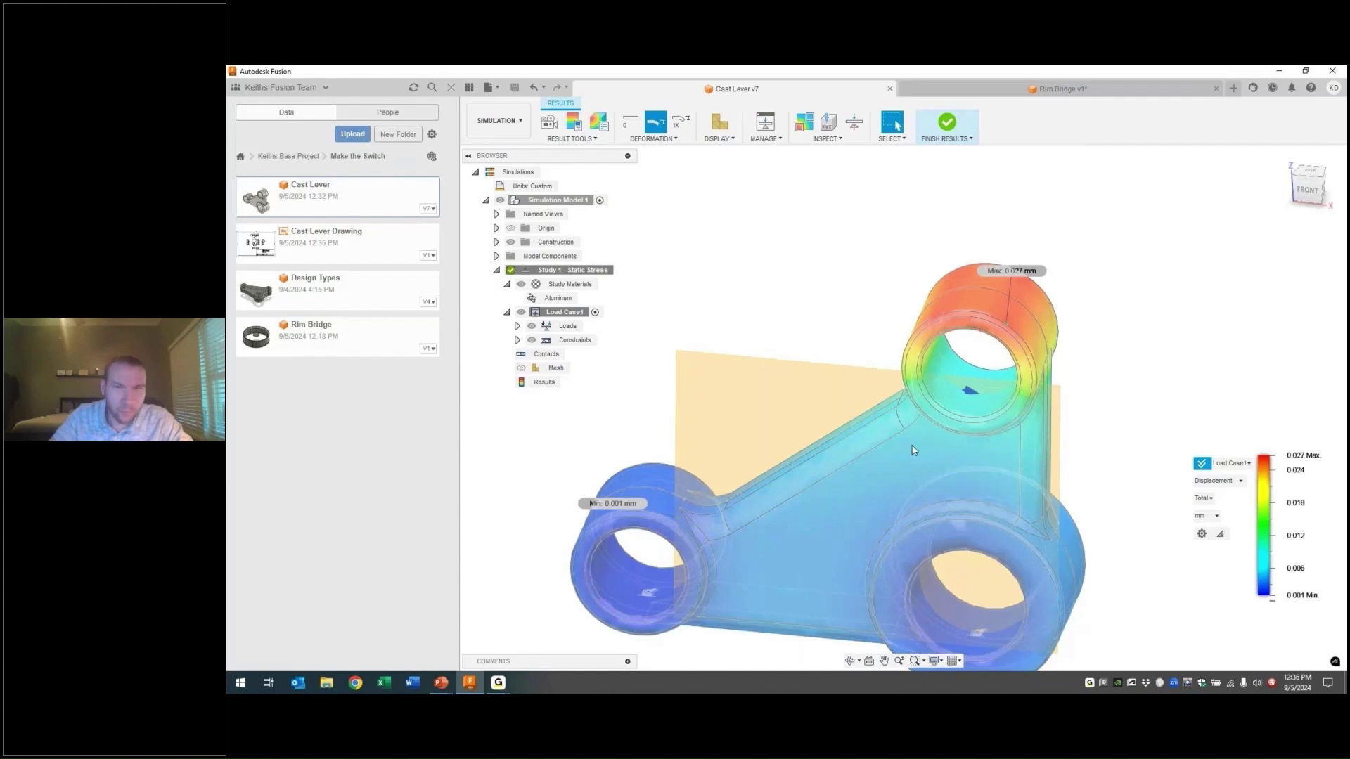
left_click(951, 124)
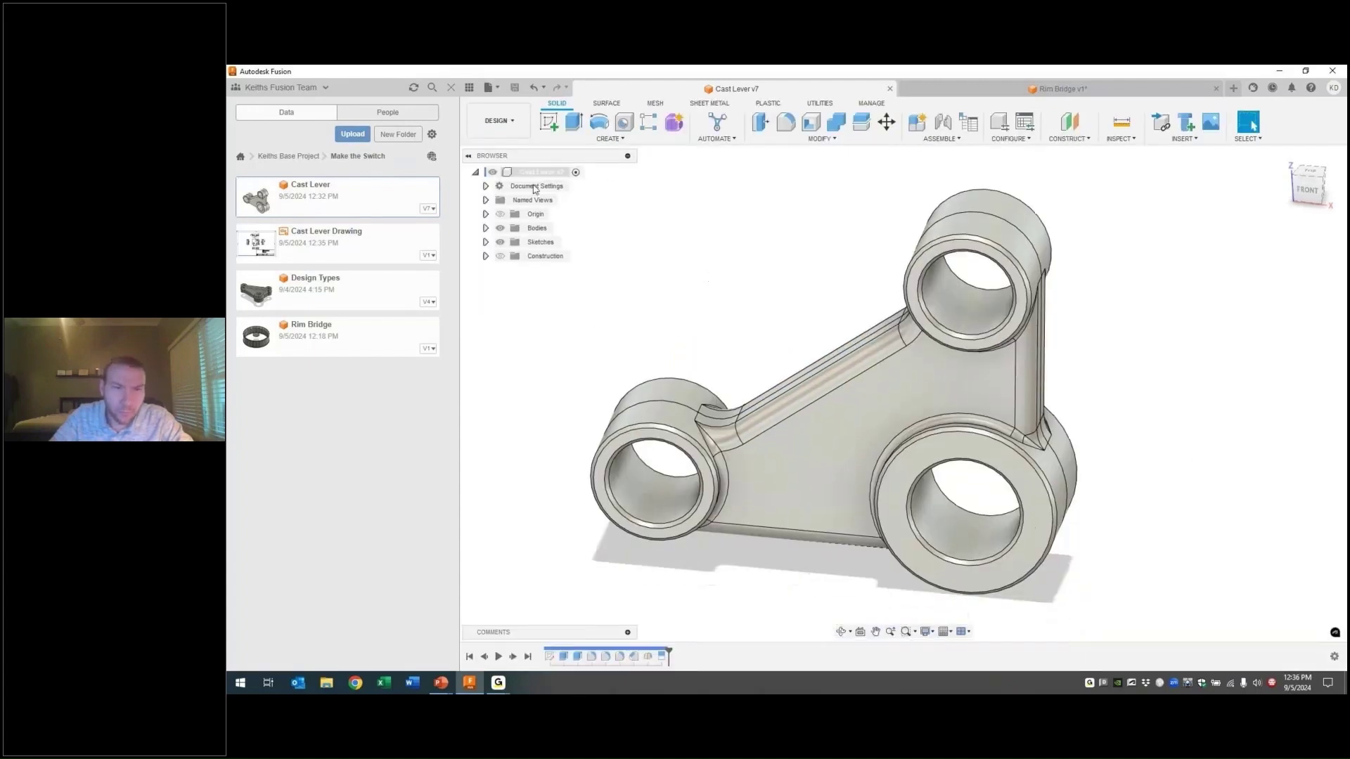
Create a Structural Component generative design study for the lever, acknowledge the cloud credit notice, and expand the study's objectives
left_click(496, 120)
left_click(505, 169)
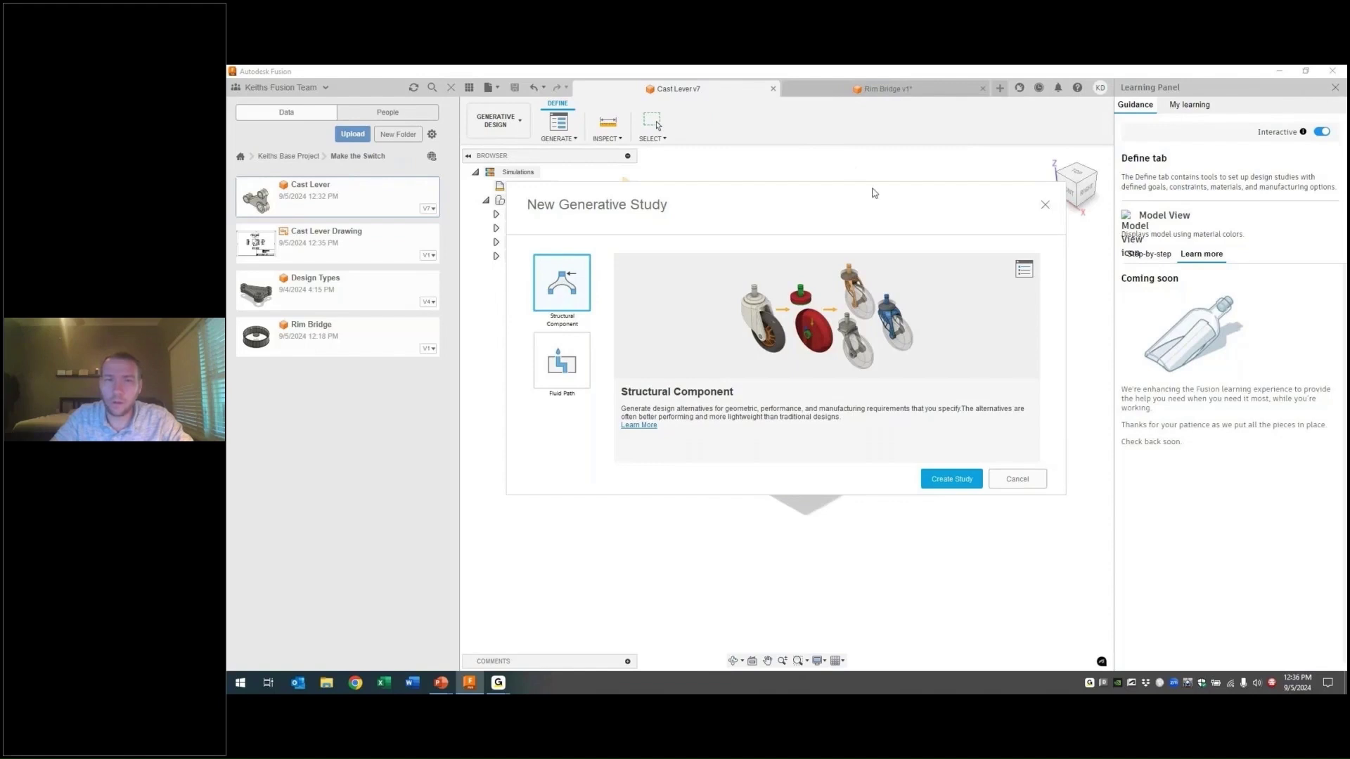
left_click(956, 478)
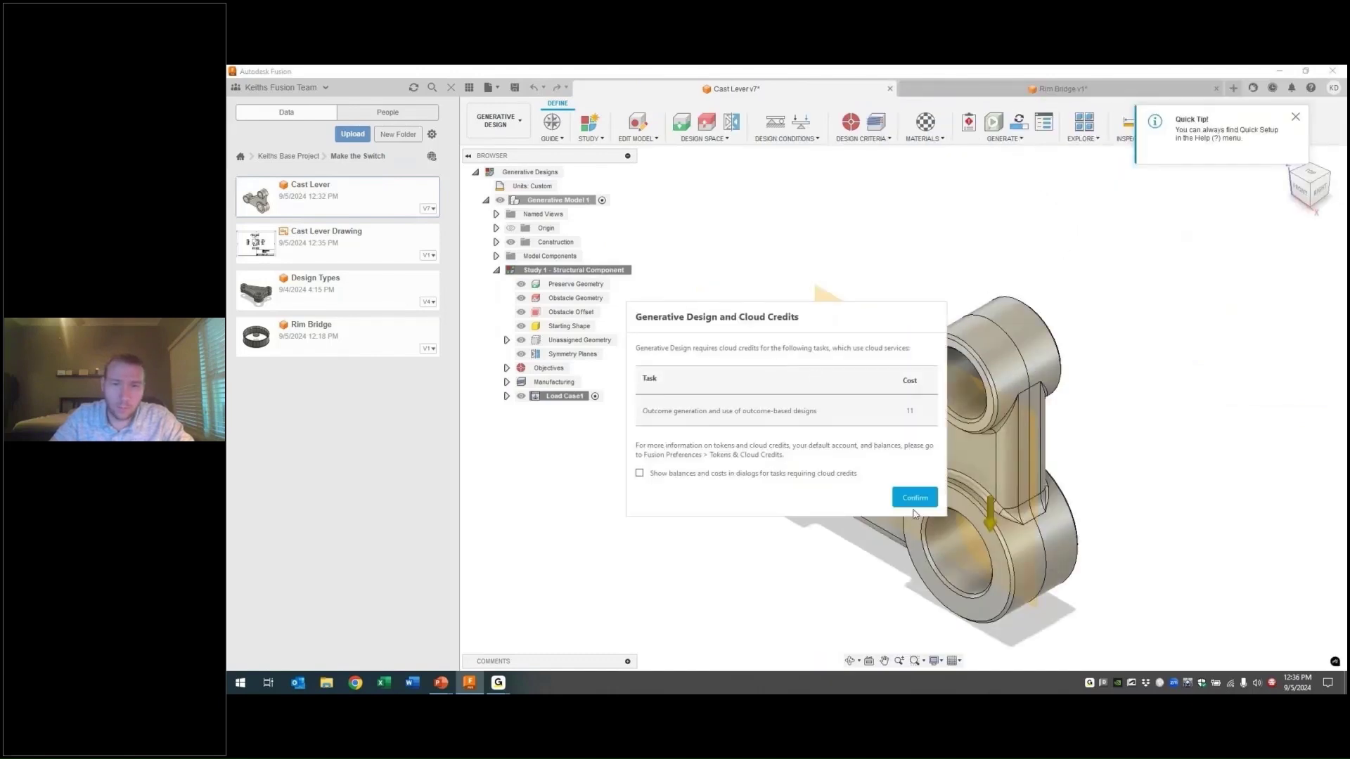
left_click(915, 498)
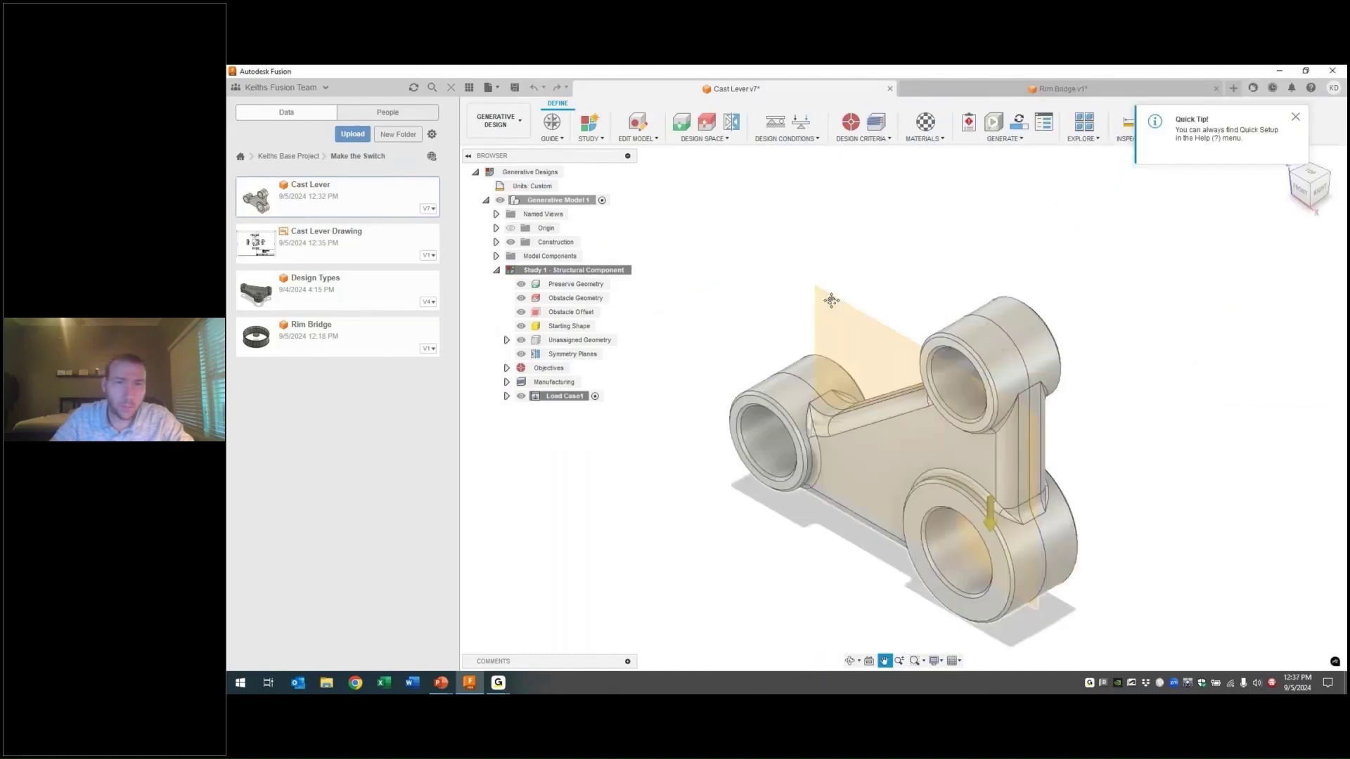
left_click(1295, 120)
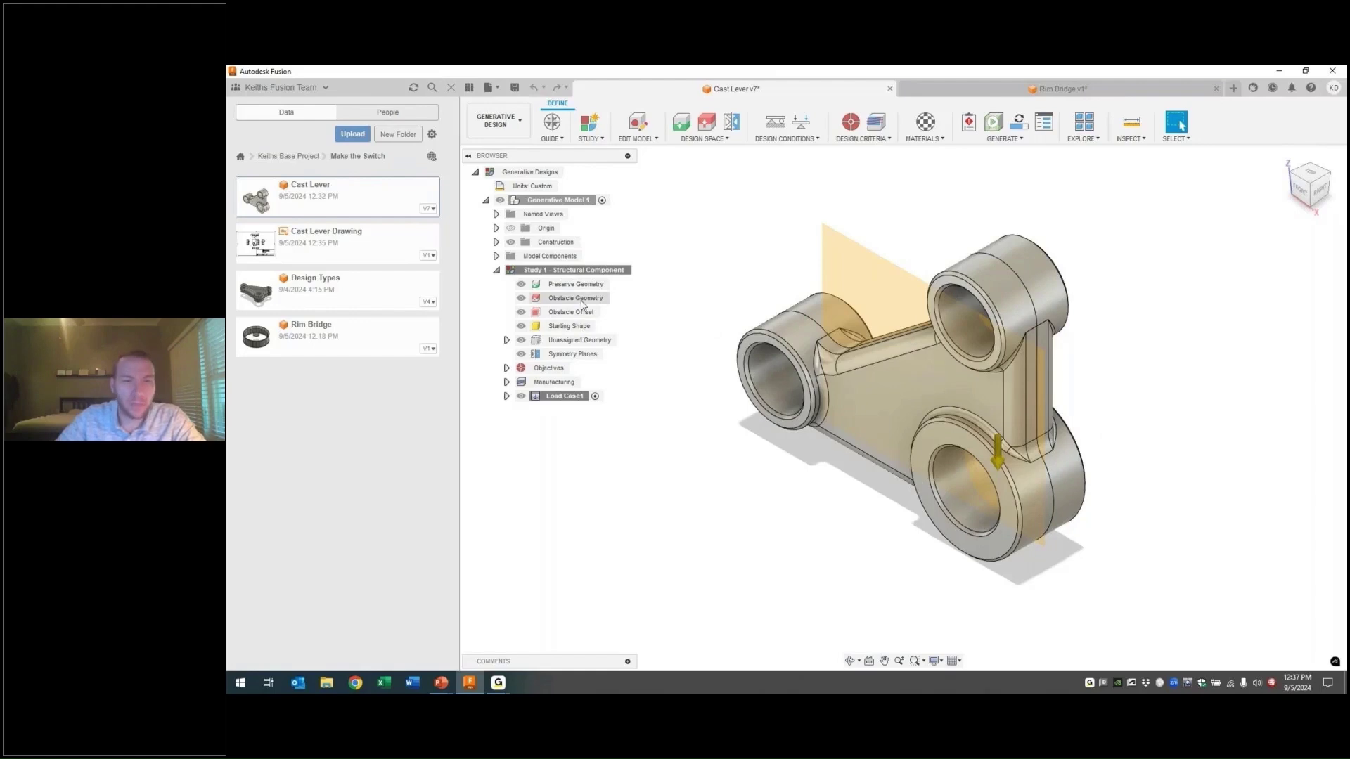
left_click(506, 367)
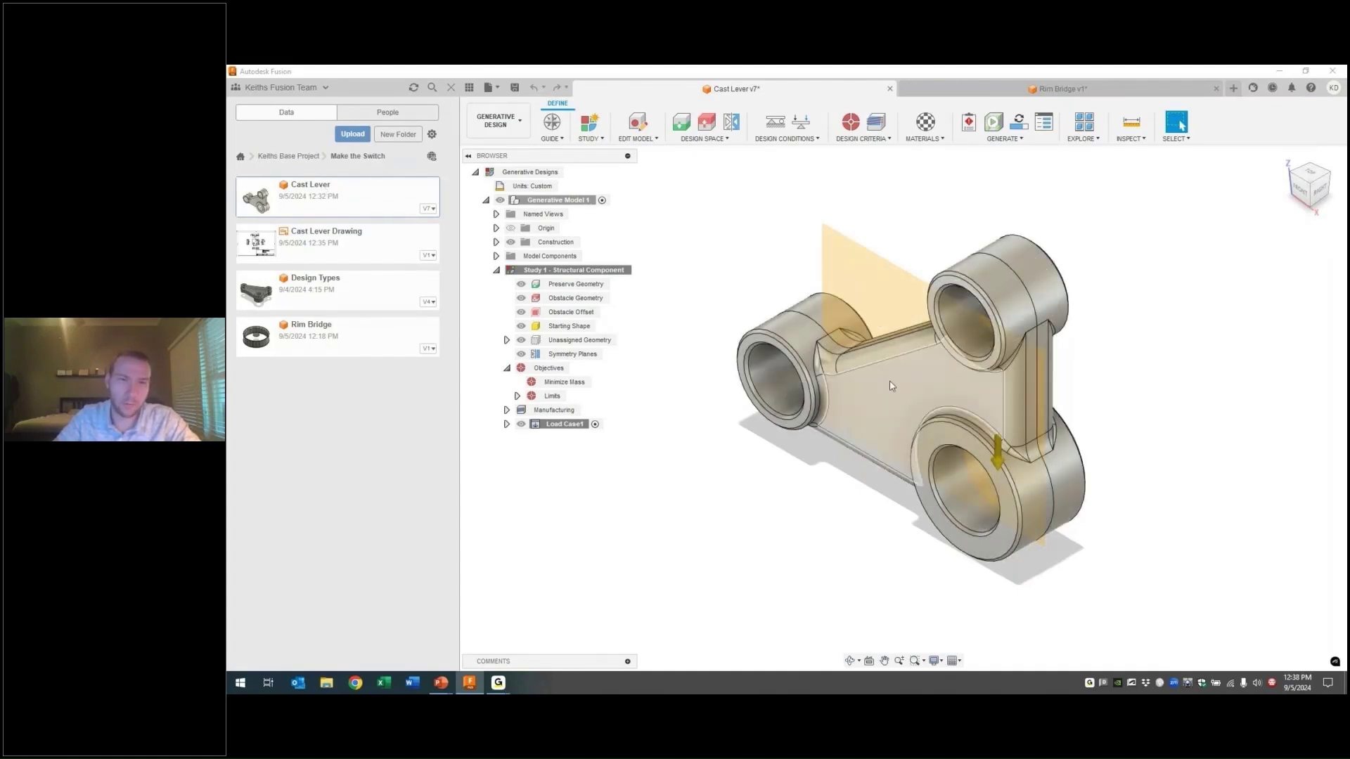
Switch the Cast Lever to its static stress simulation setup, and open the Cast Lever Drawing with its auto dimensions
left_click(496, 120)
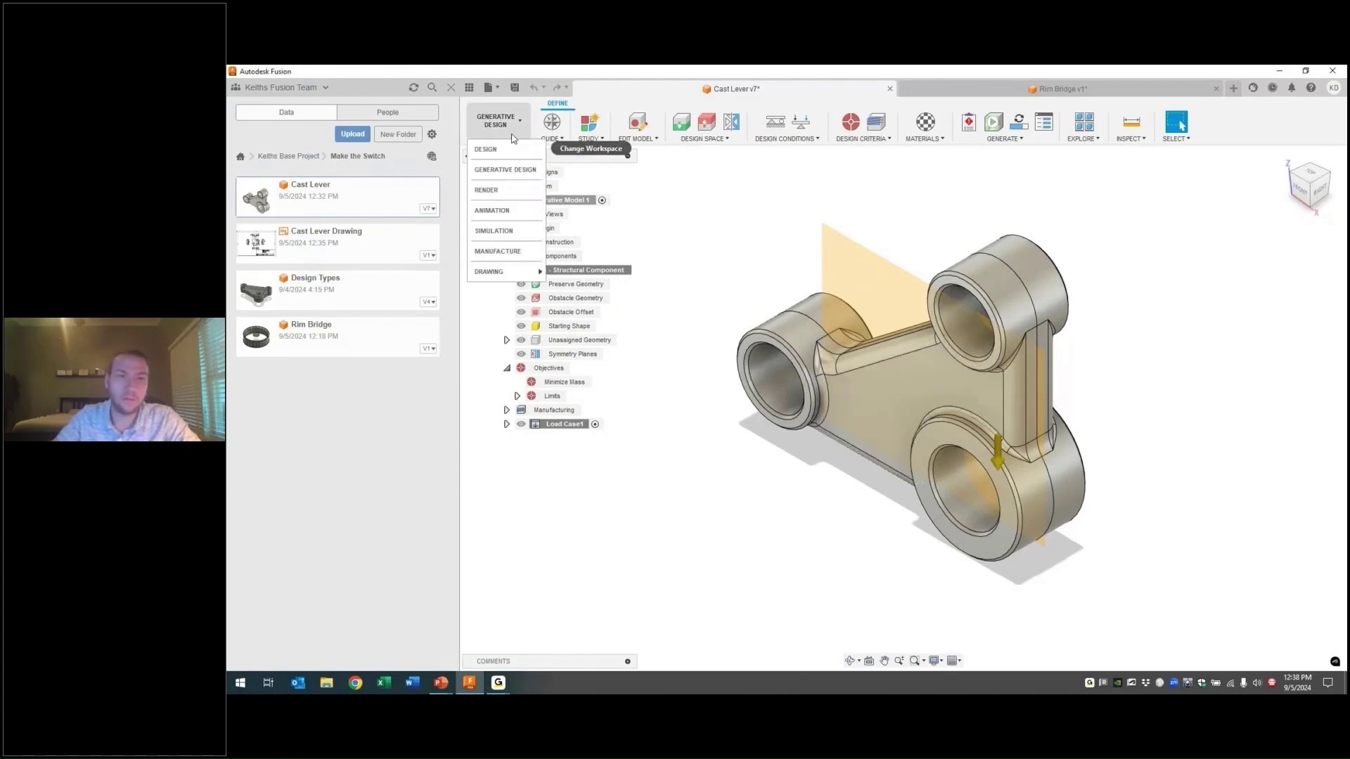
left_click(514, 233)
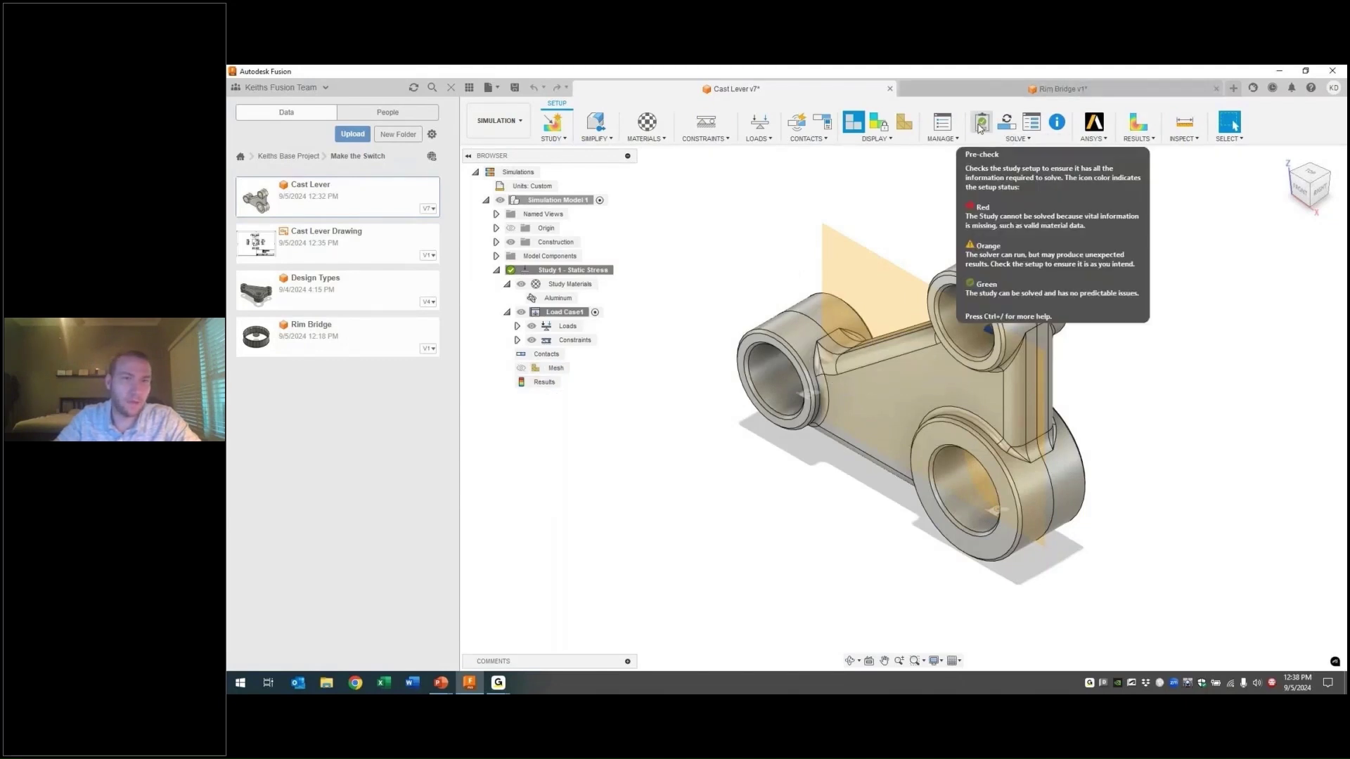
left_click(320, 245)
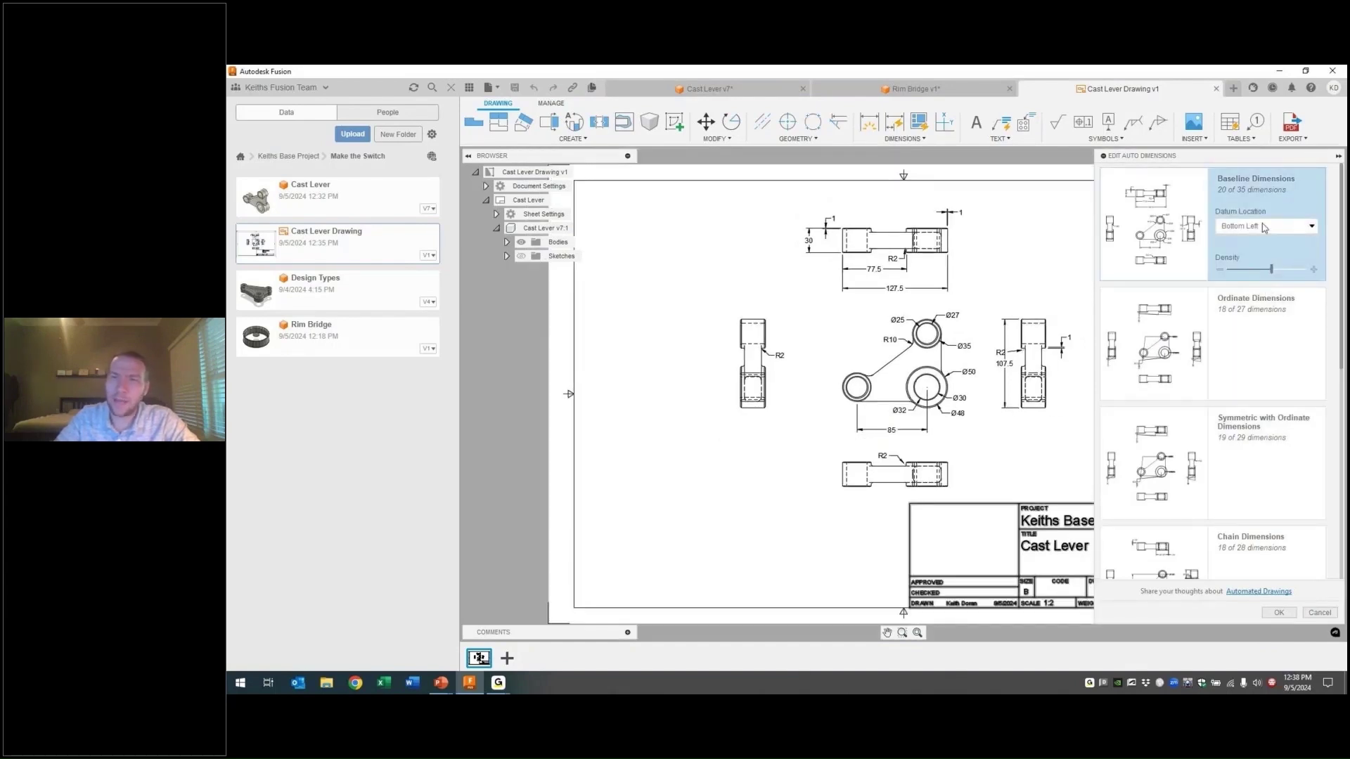
Preview the Ordinate, Symmetric with Ordinate and Chain auto dimension recipes on the drawing, and browse the remaining recipes
left_click(1243, 336)
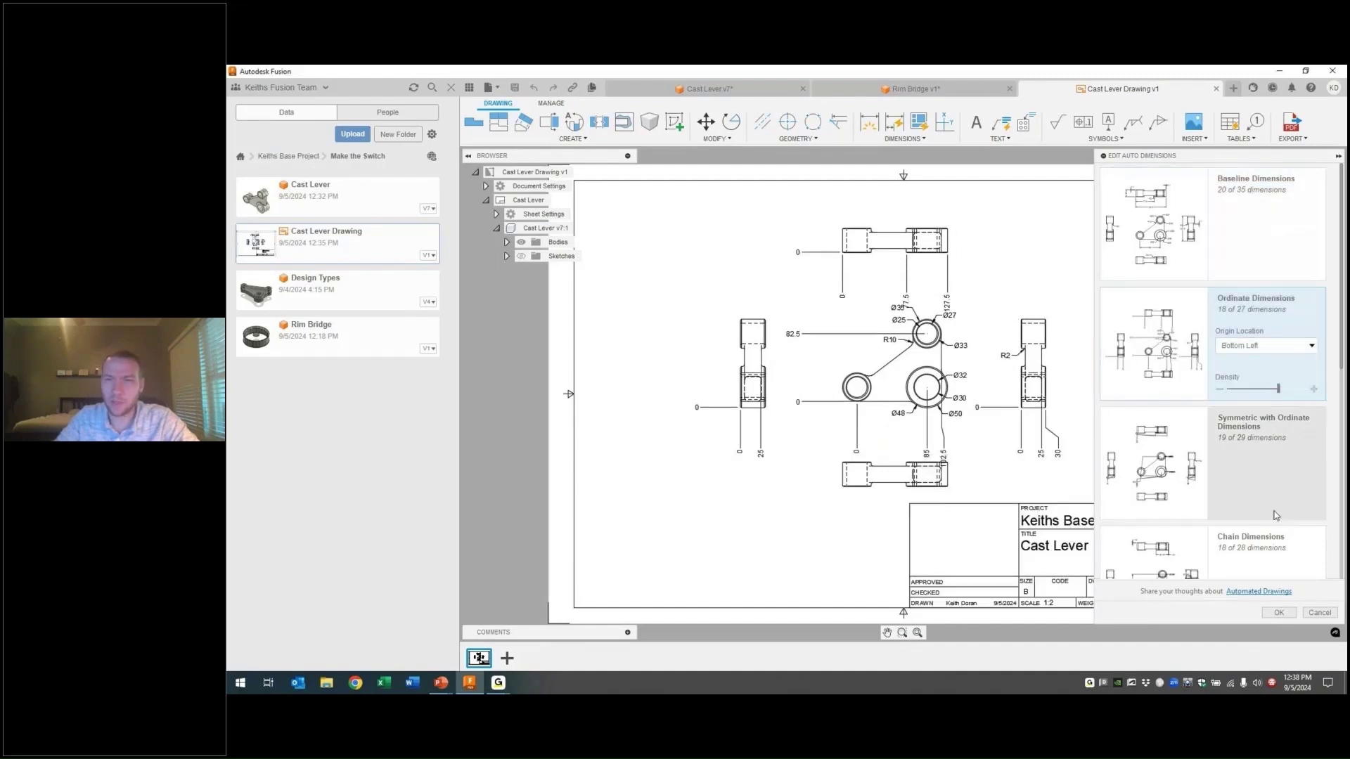
left_click(1261, 457)
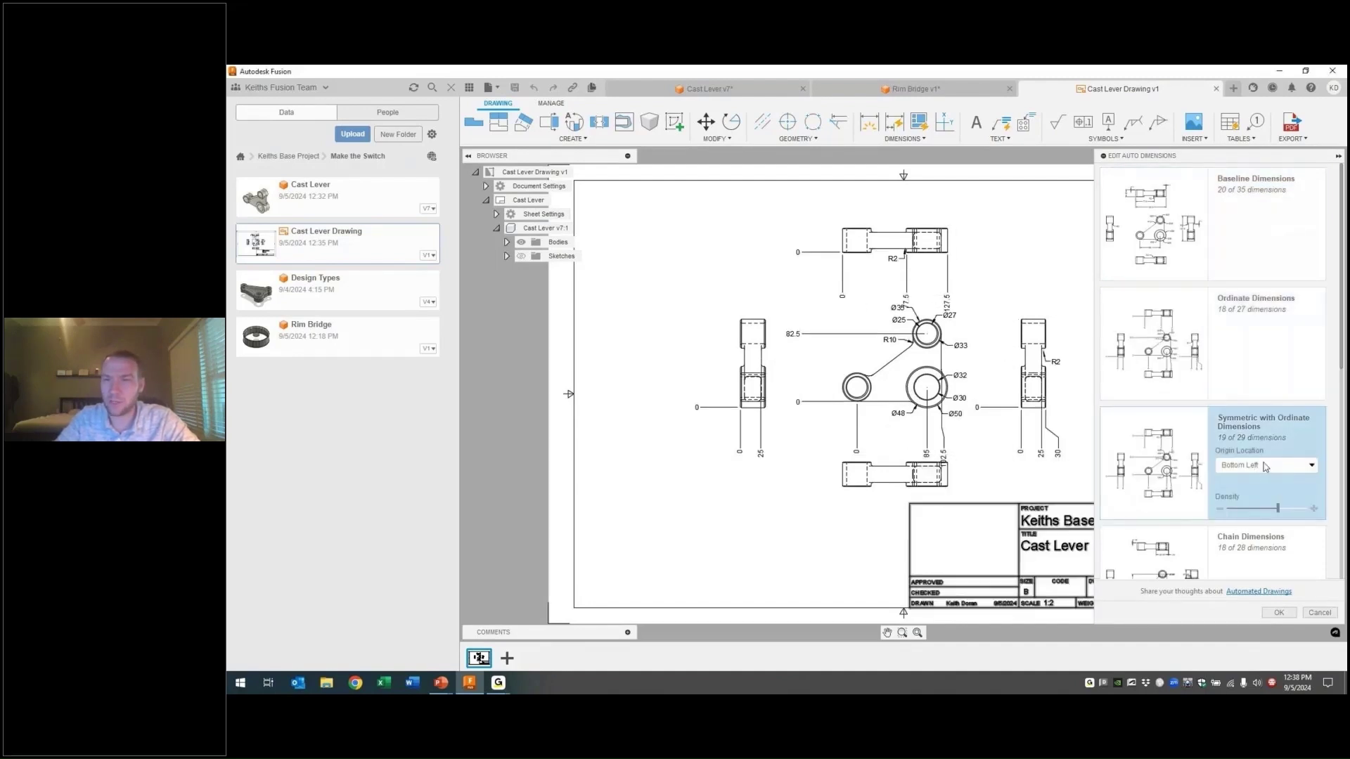
scroll(1262, 492, "down", 2)
left_click(1260, 513)
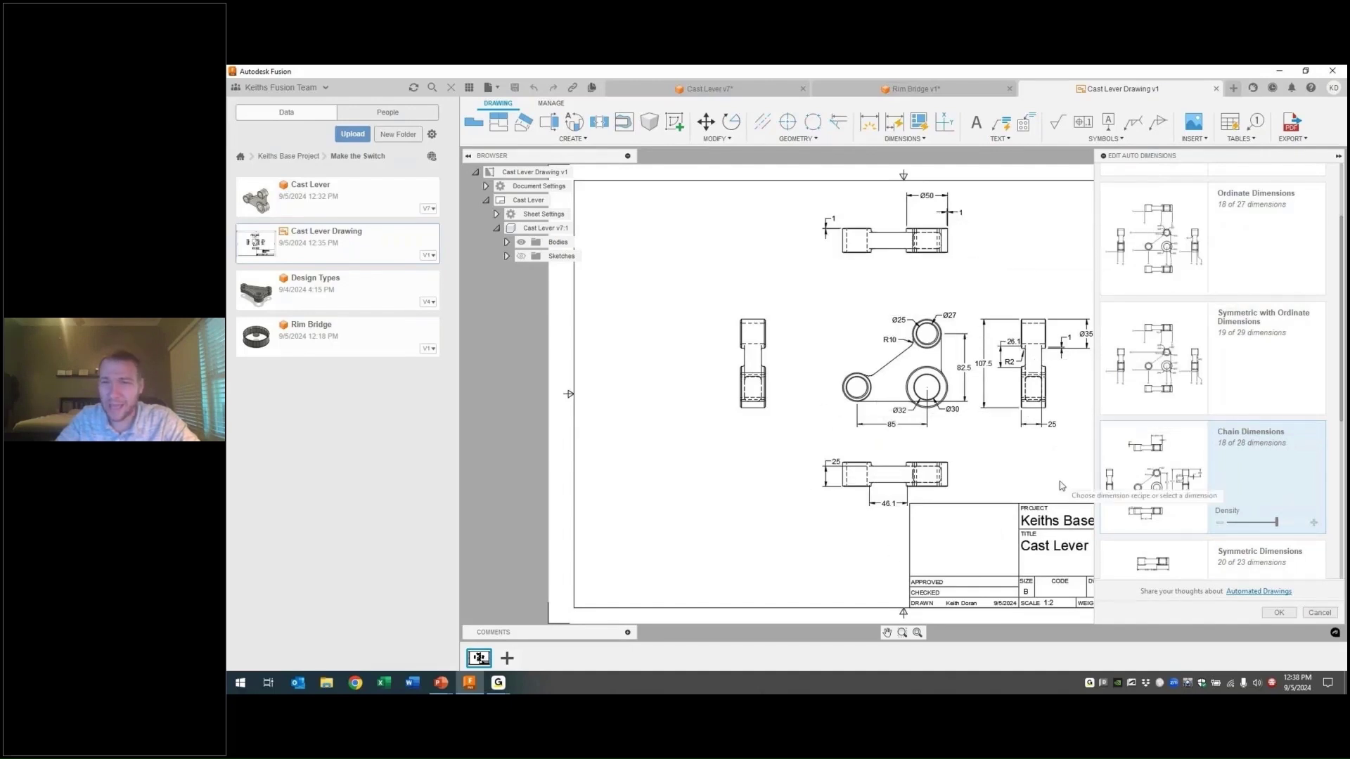
scroll(1259, 476, "down", 3)
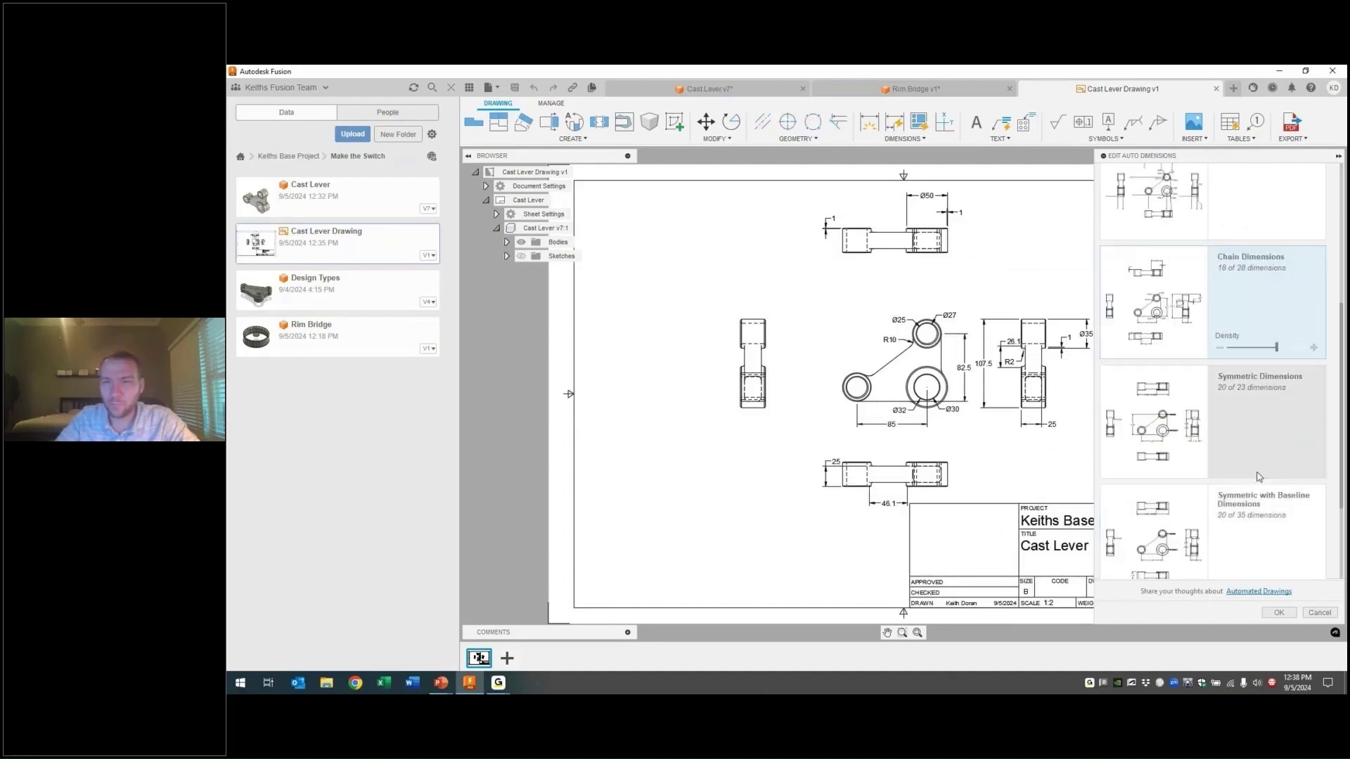
scroll(1259, 476, "down", 3)
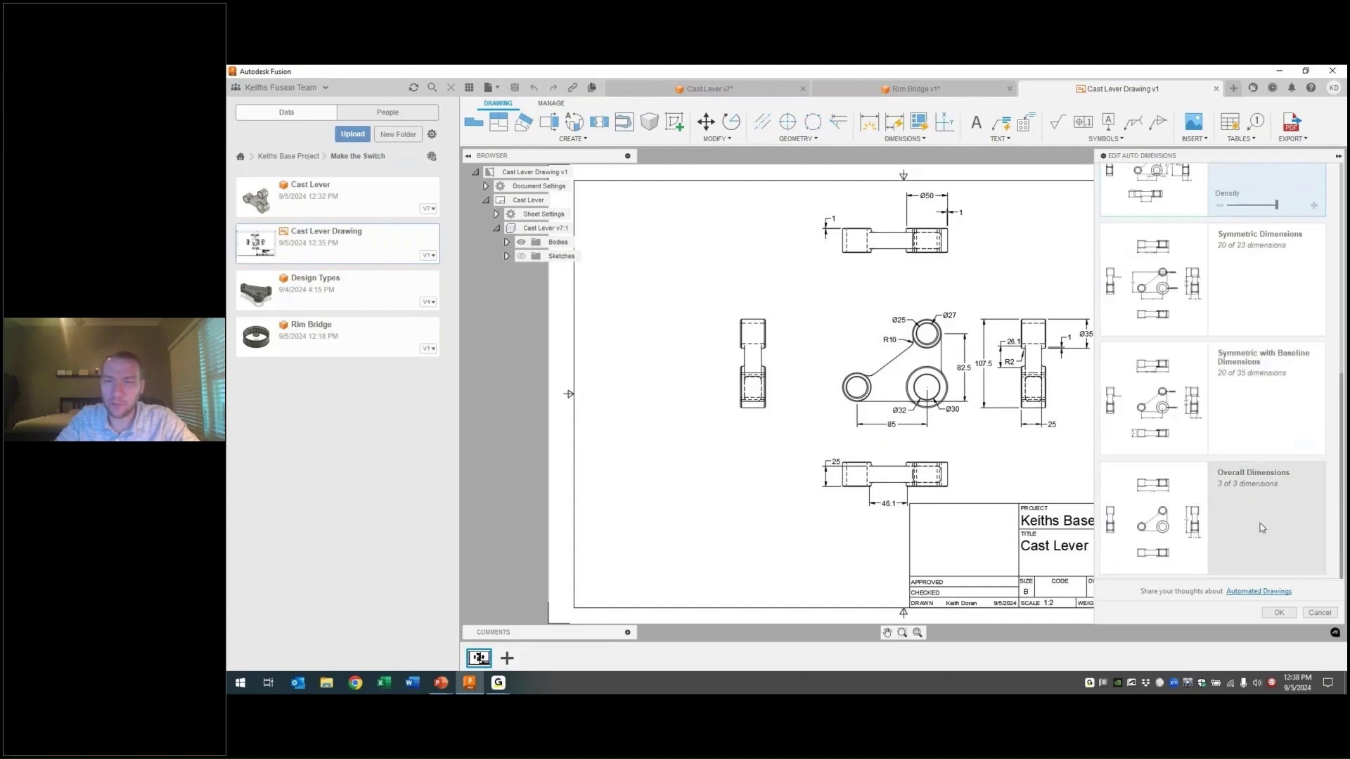
scroll(1255, 492, "up", 5)
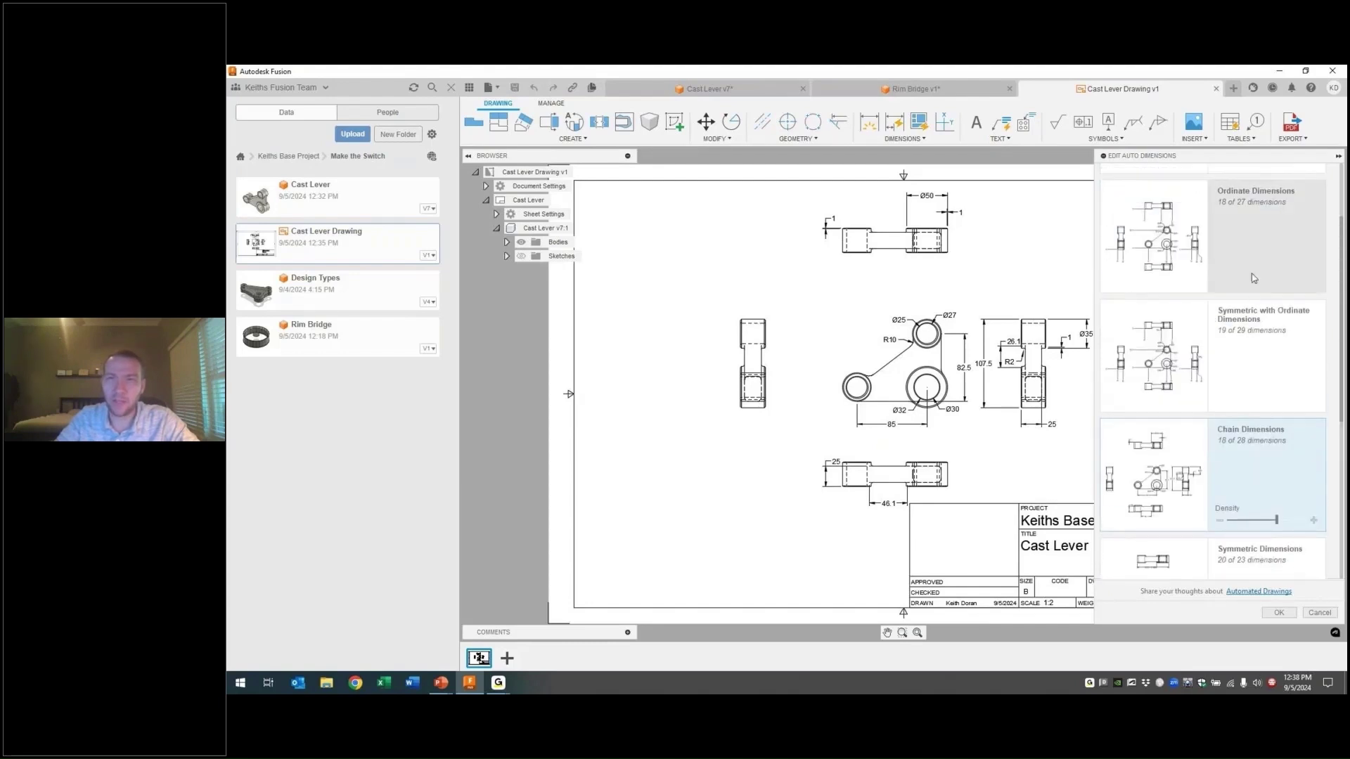
Apply Baseline auto dimensions, trying the Bottom Right datum before using a Manual datum at the center of the front view's lower-left hole
left_click(1251, 225)
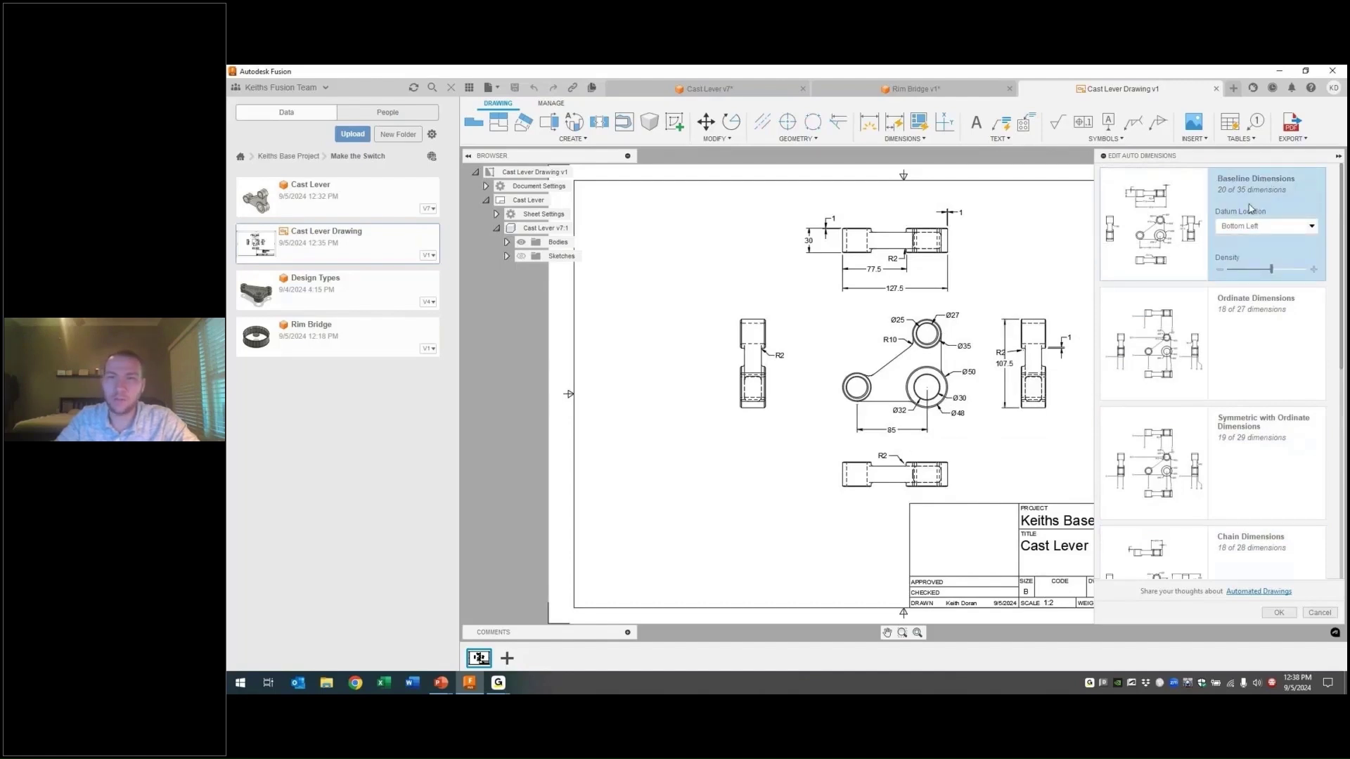
left_click(1254, 226)
left_click(1245, 251)
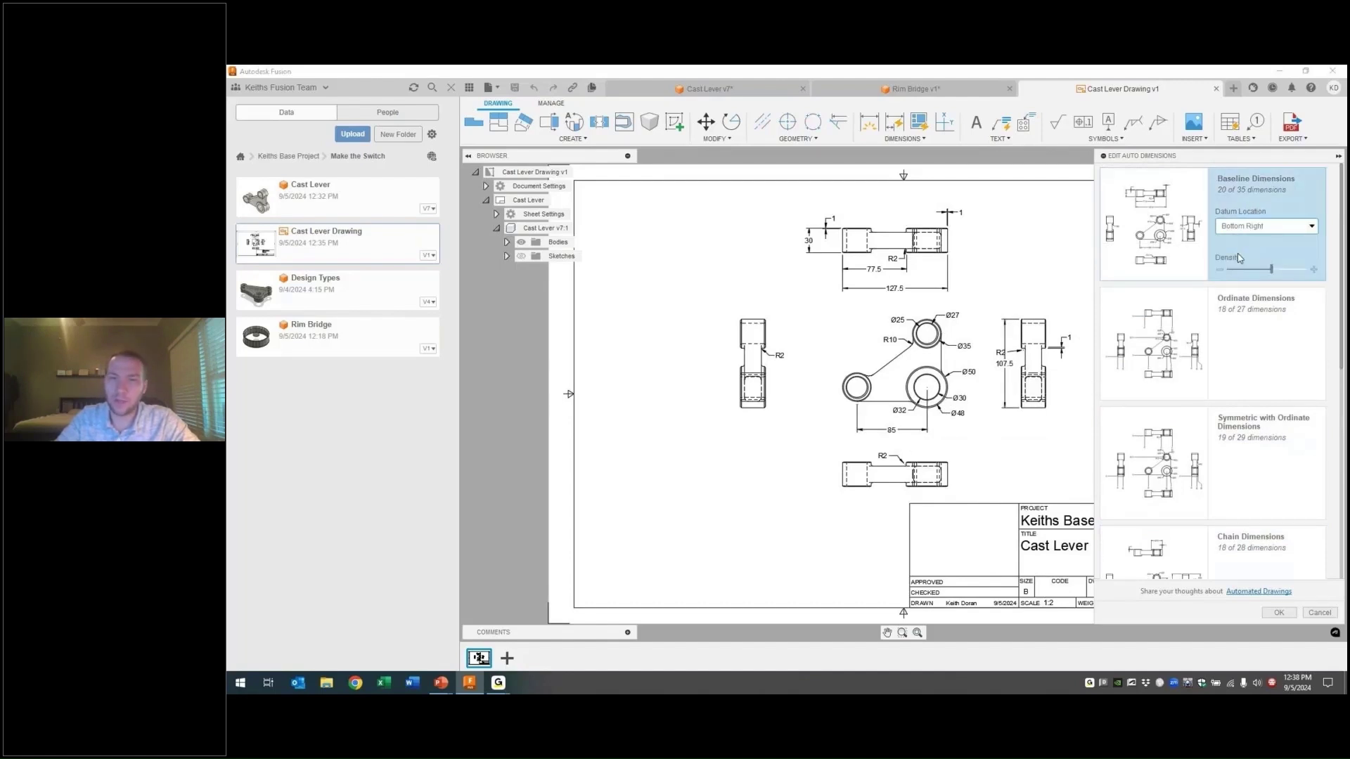
left_click(1281, 226)
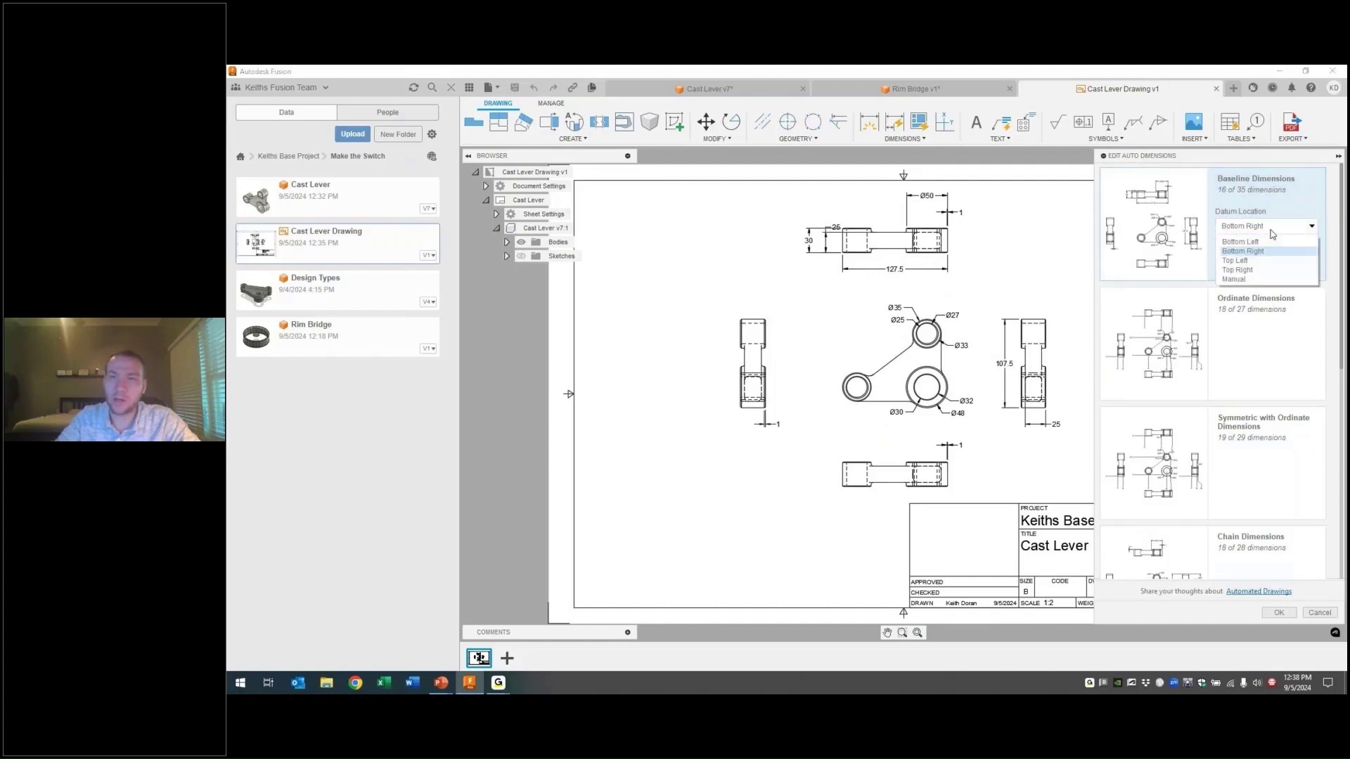
left_click(1238, 282)
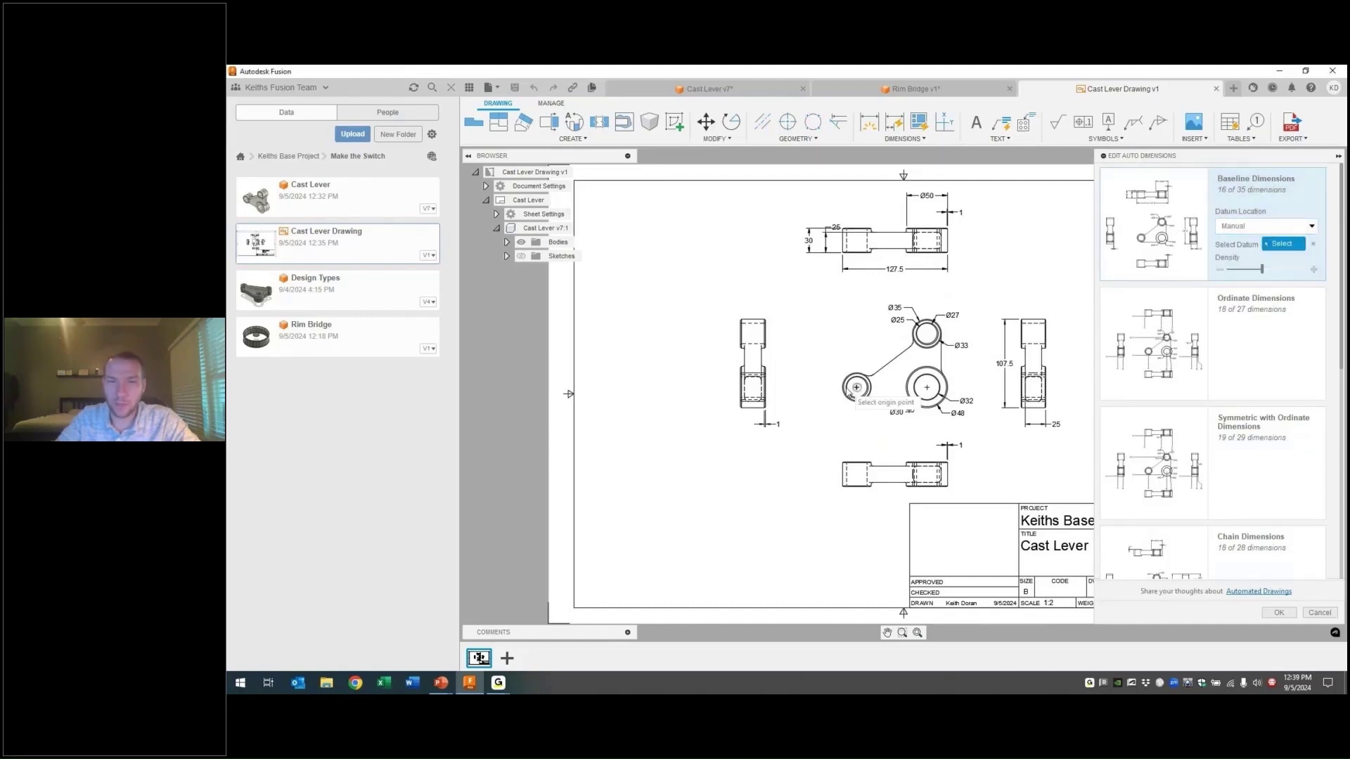
left_click(856, 387)
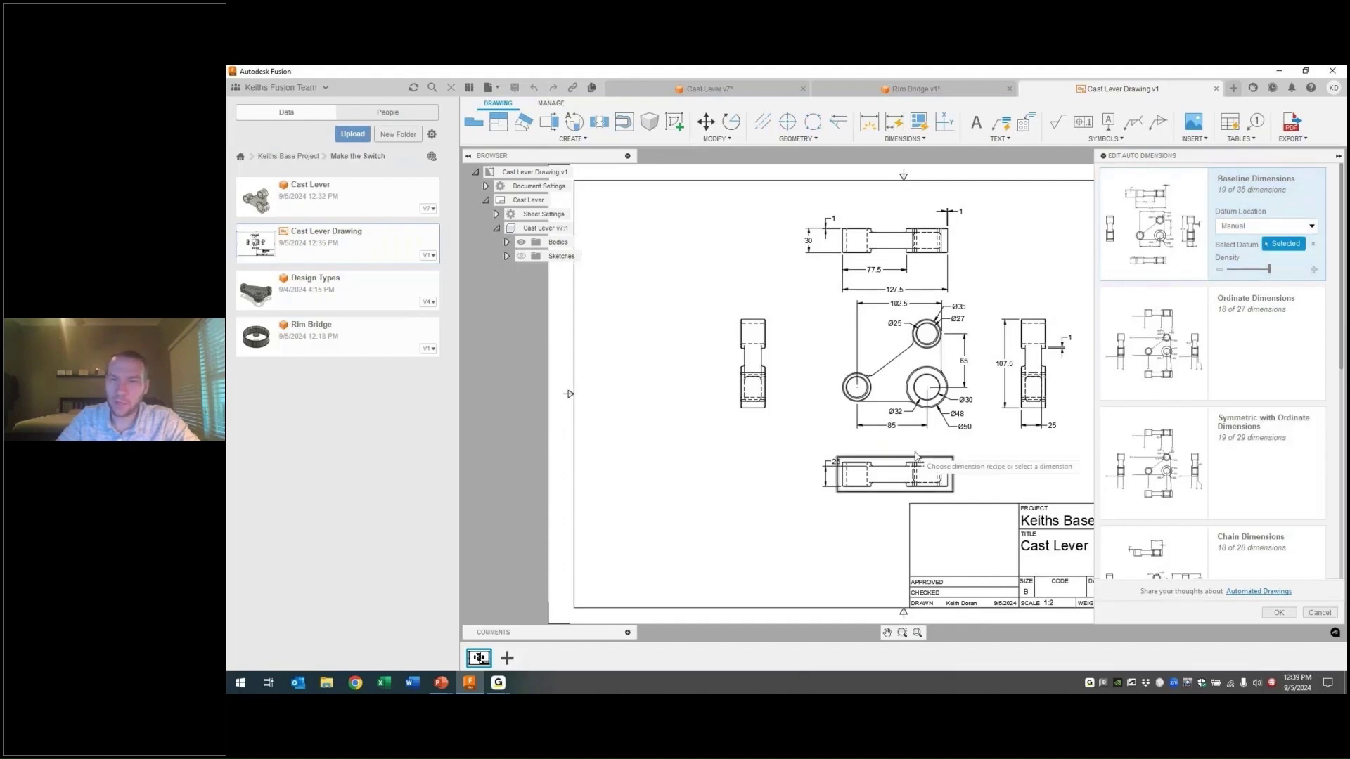
left_click(1279, 613)
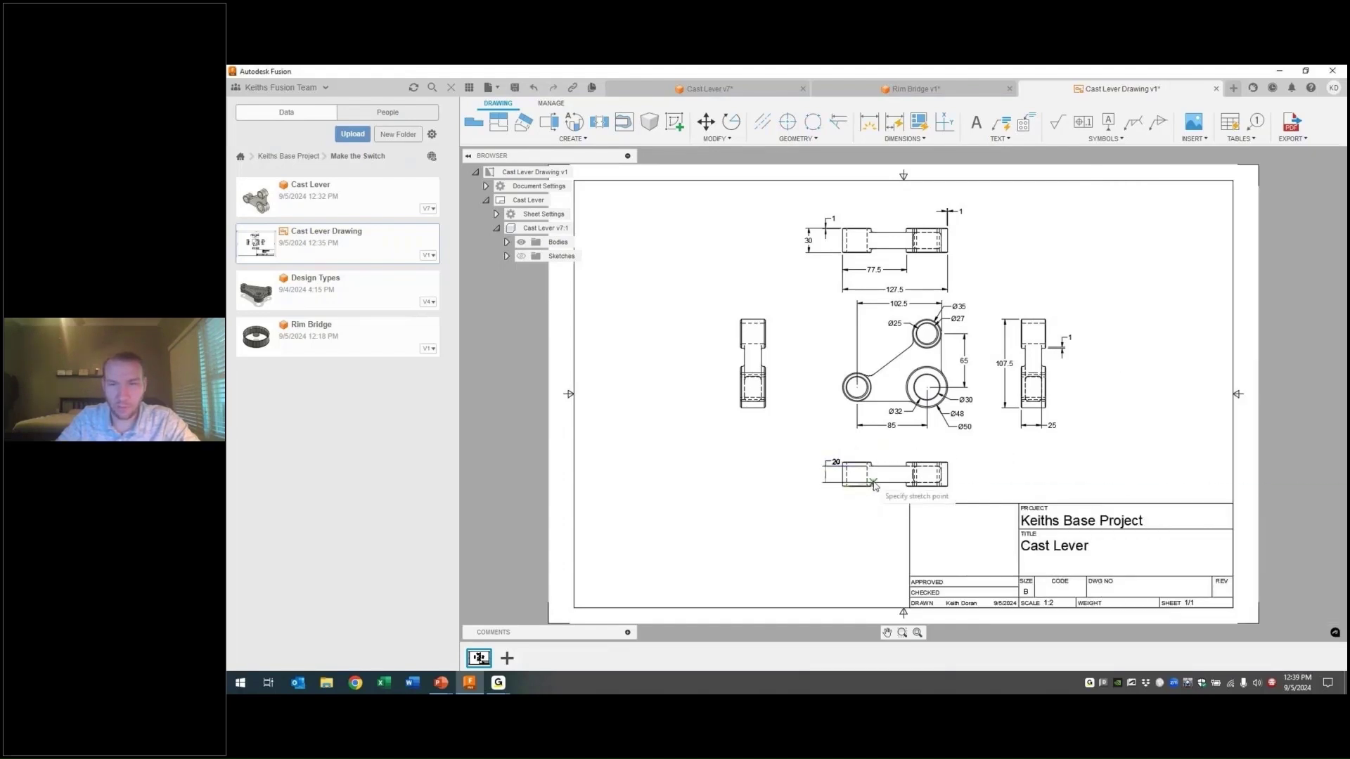
Reposition the web thickness dimension beside the lower view of the lever
scroll(815, 471, "up", 1)
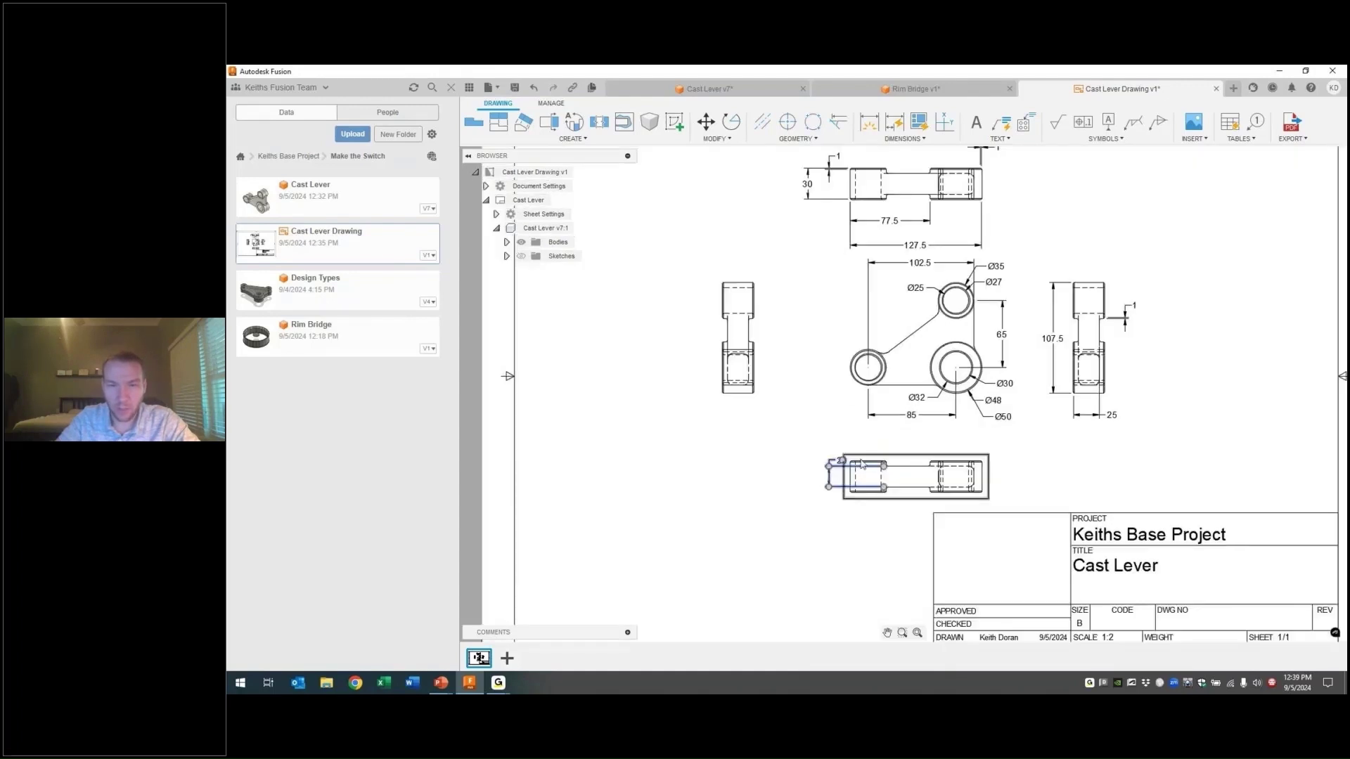
left_click(826, 478)
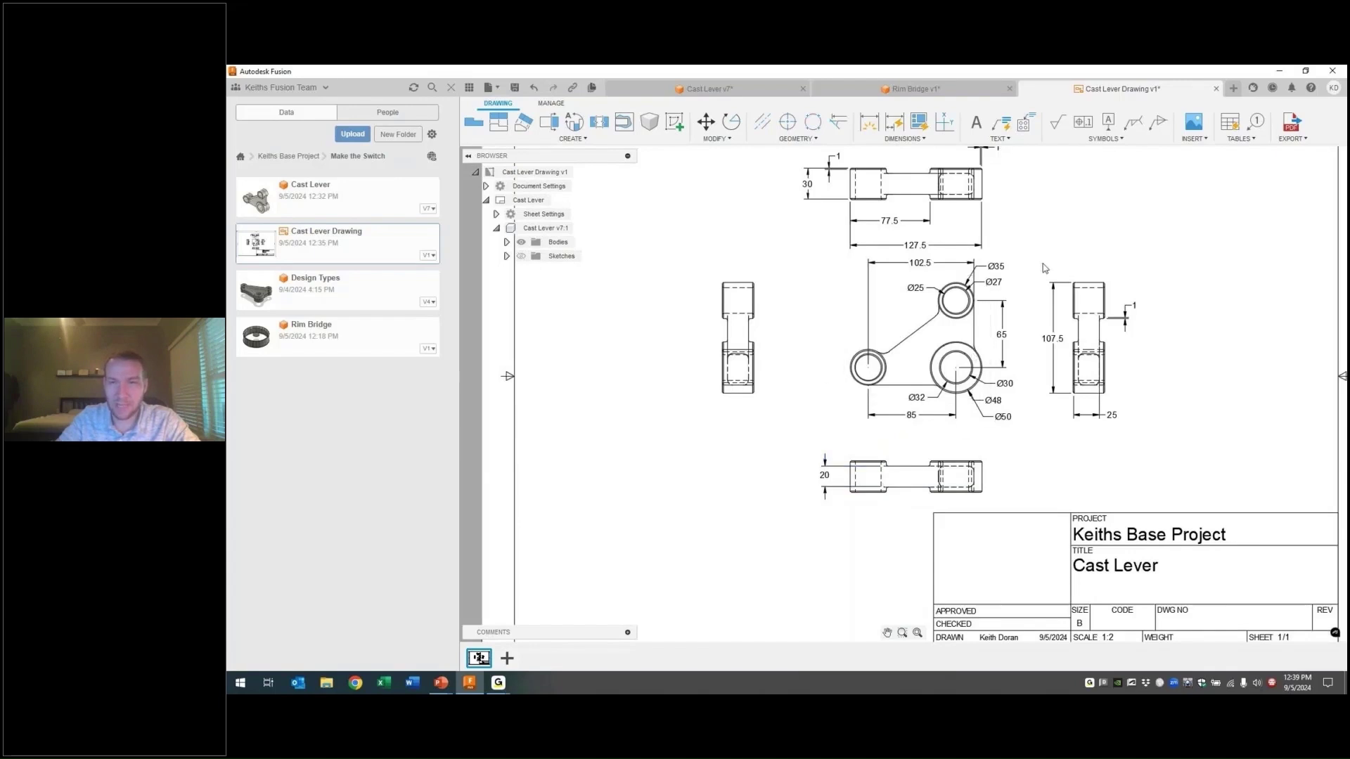
Stretch the width dimension below the right side view to the view's lower-right corner so it spans the full width
scroll(1041, 294, "up", 1)
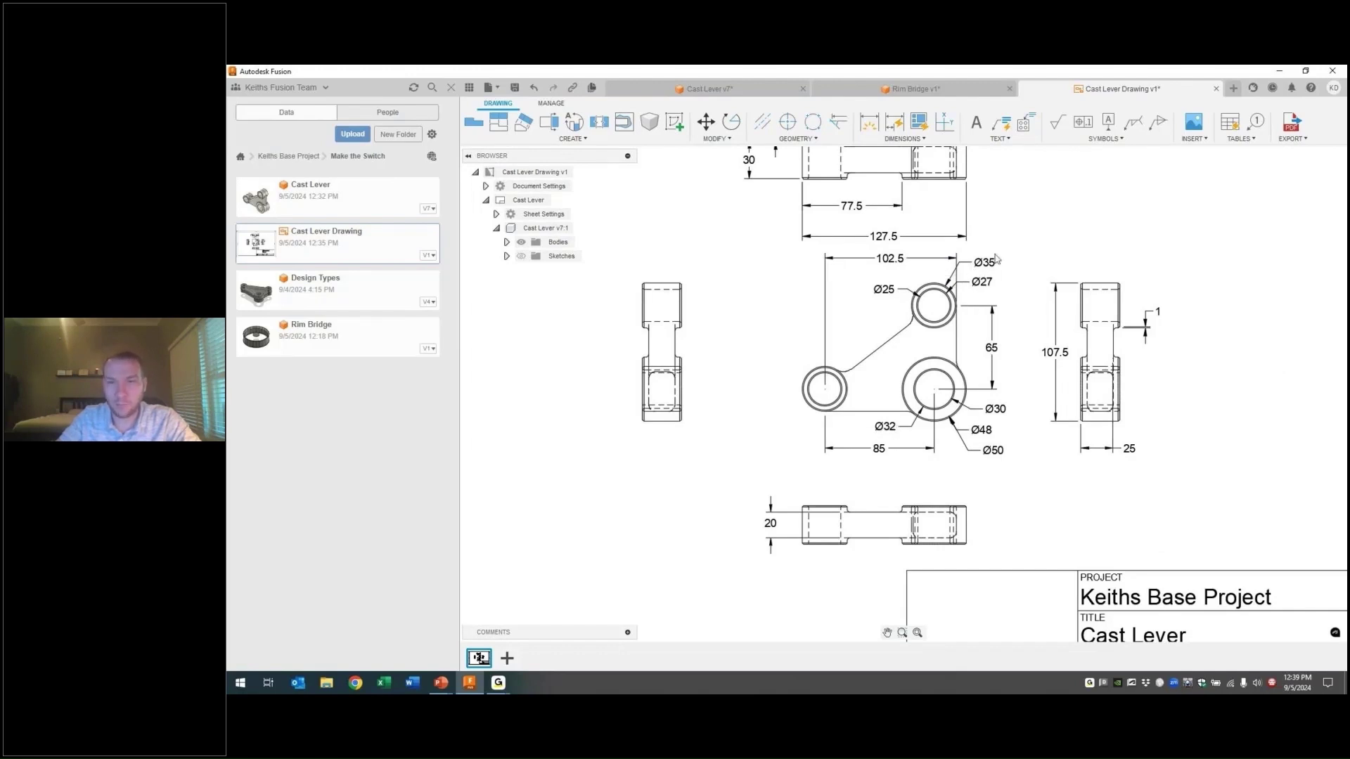
mouse_move(1045, 229)
middle_mouse_down()
mouse_move(1036, 352)
mouse_move(1136, 340)
middle_mouse_up()
scroll(1036, 352, "down", 4)
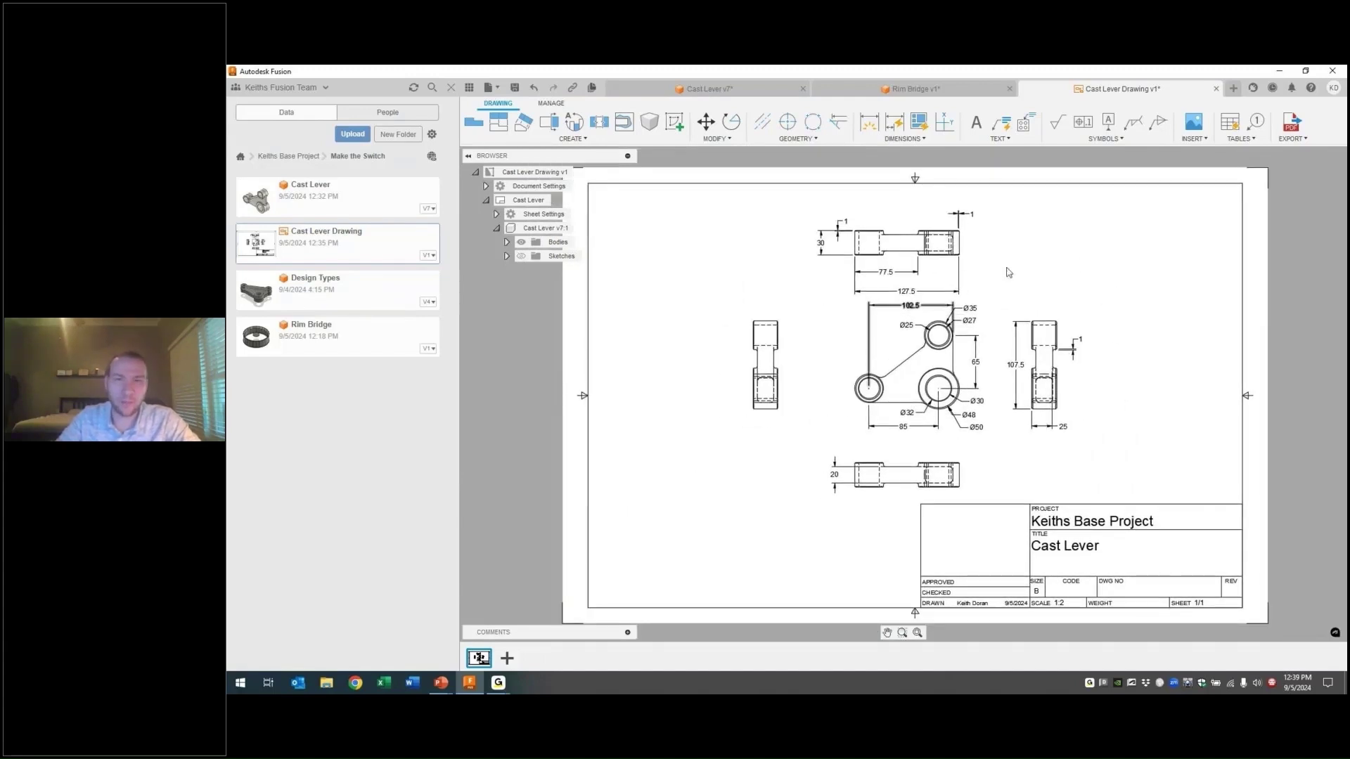
left_click(1056, 408)
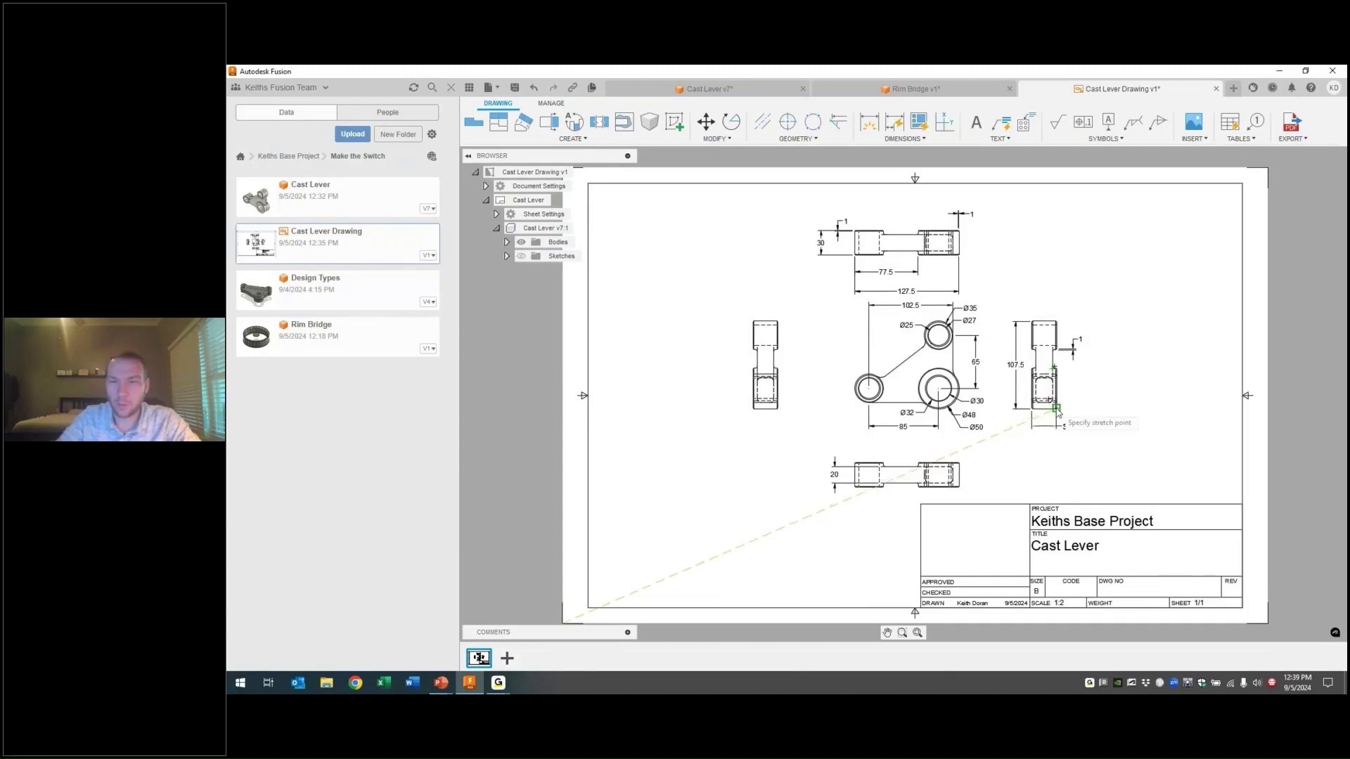
key("Escape")
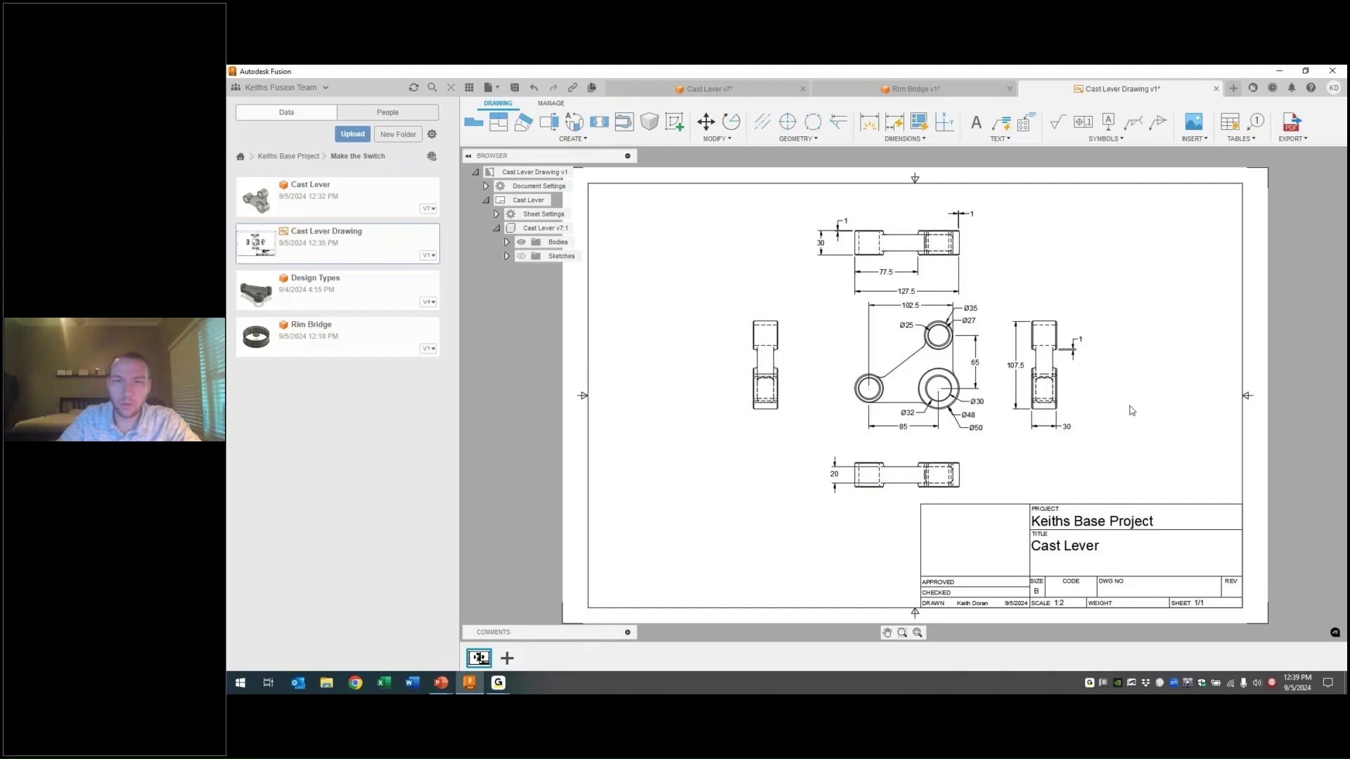
scroll(1065, 414, "up", 6)
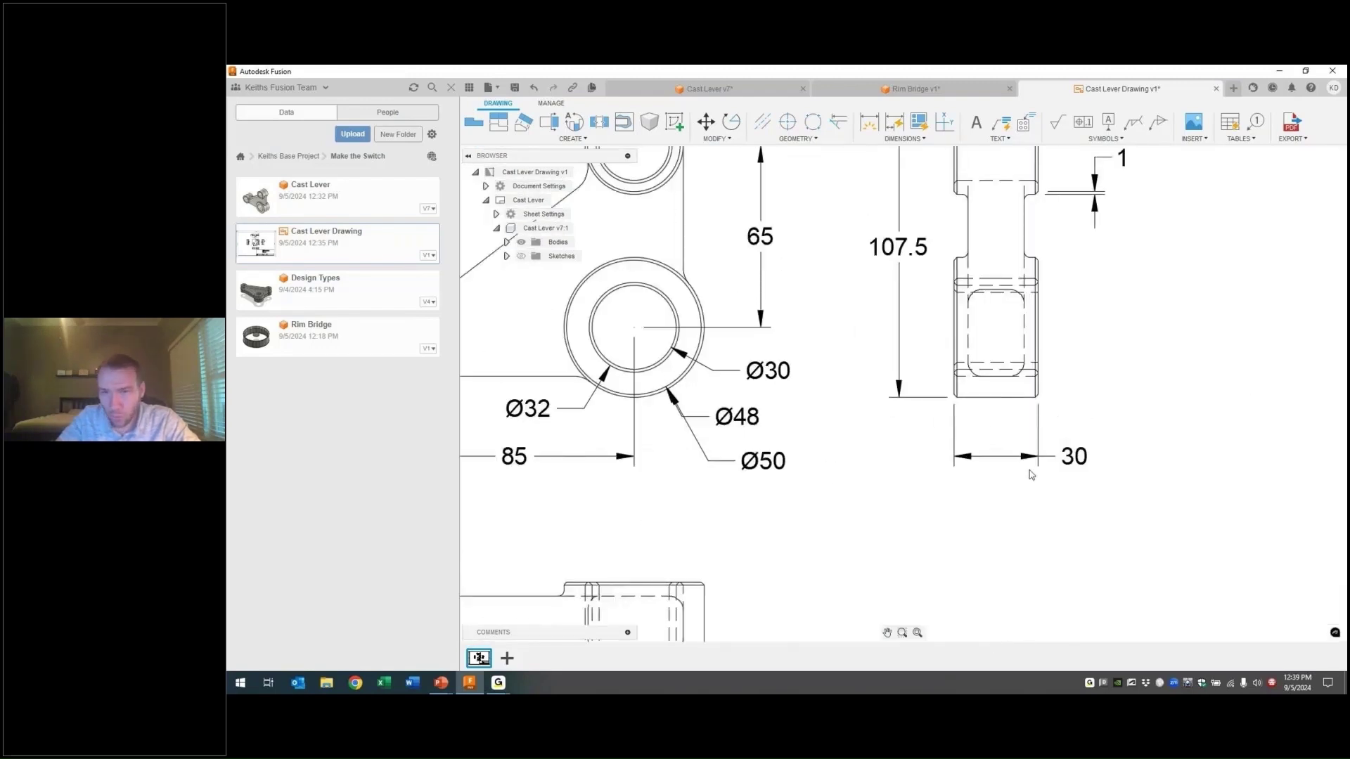
scroll(1031, 475, "down", 5)
mouse_move(1014, 260)
middle_mouse_down()
mouse_move(1051, 268)
mouse_move(1096, 315)
mouse_move(1090, 284)
middle_mouse_up()
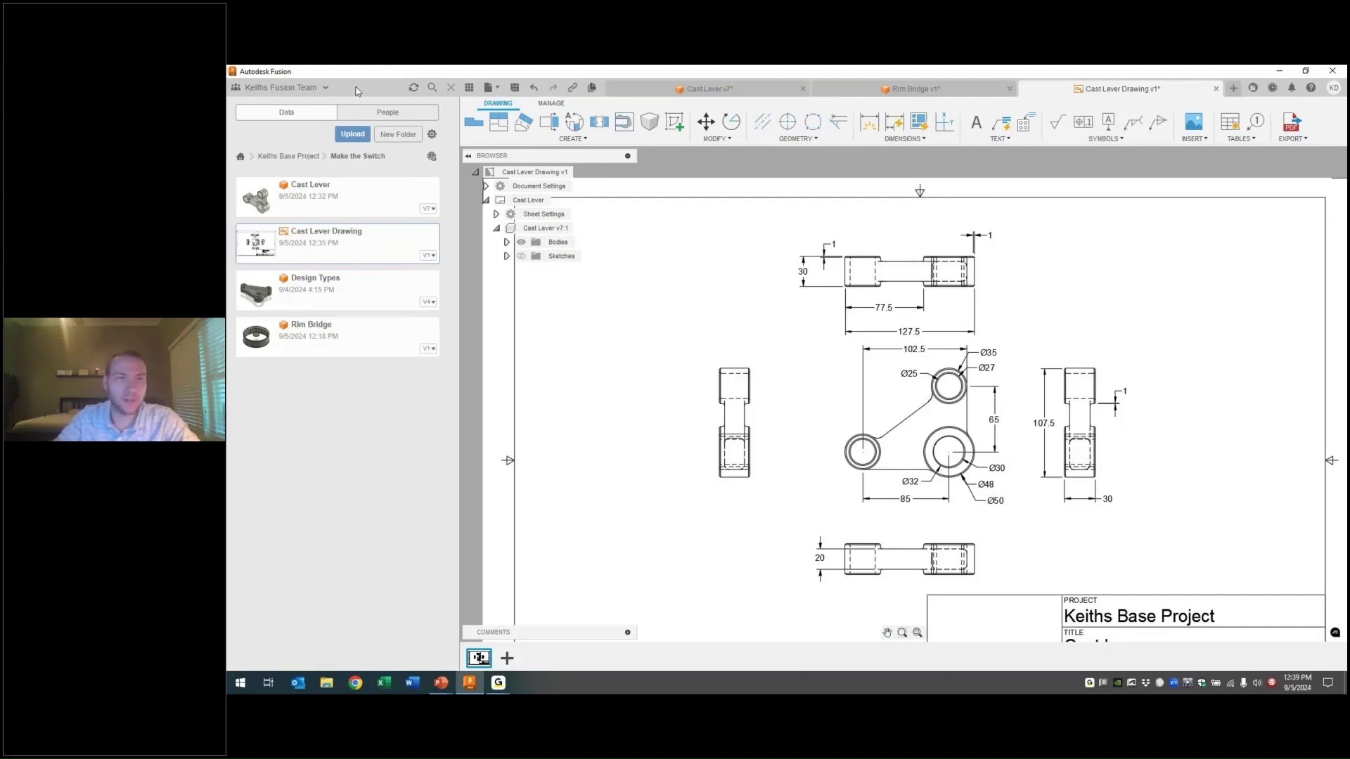
left_click(490, 89)
left_click(514, 88)
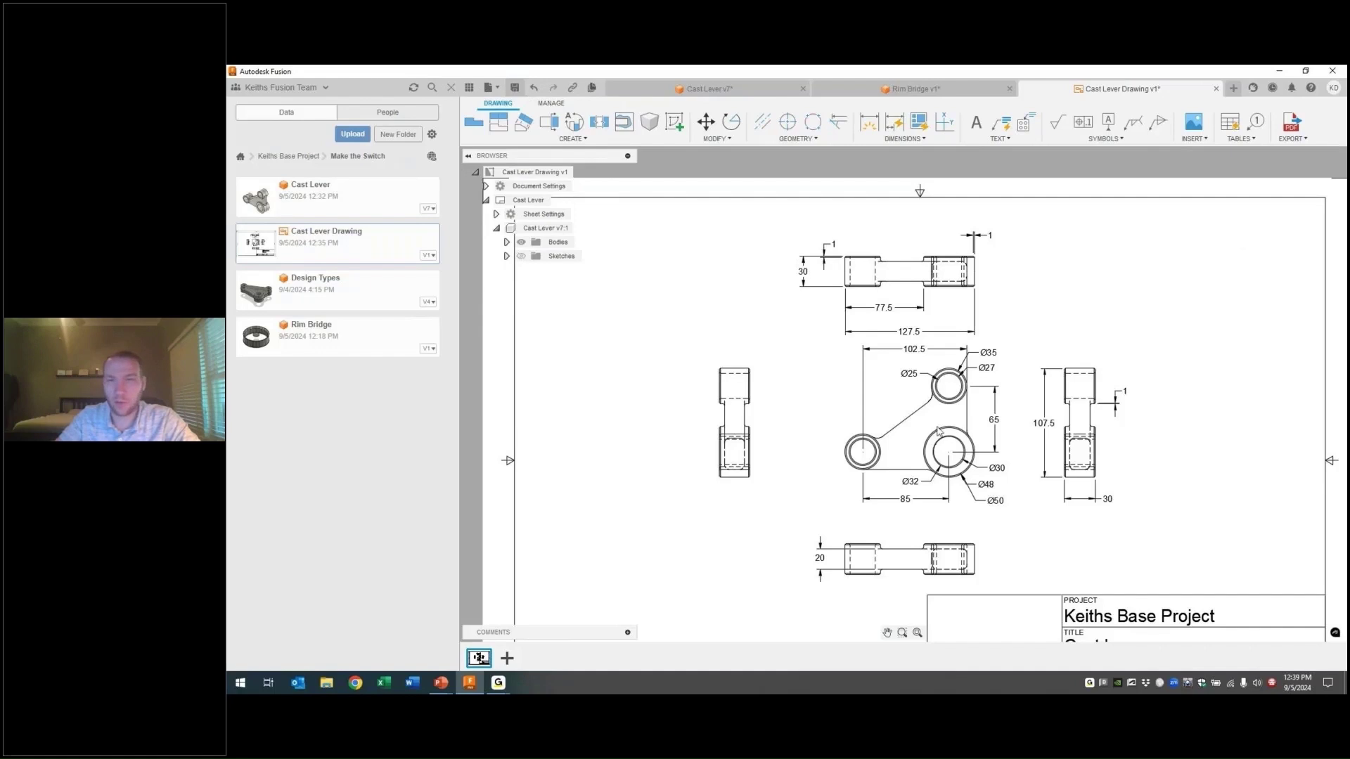
left_click(776, 397)
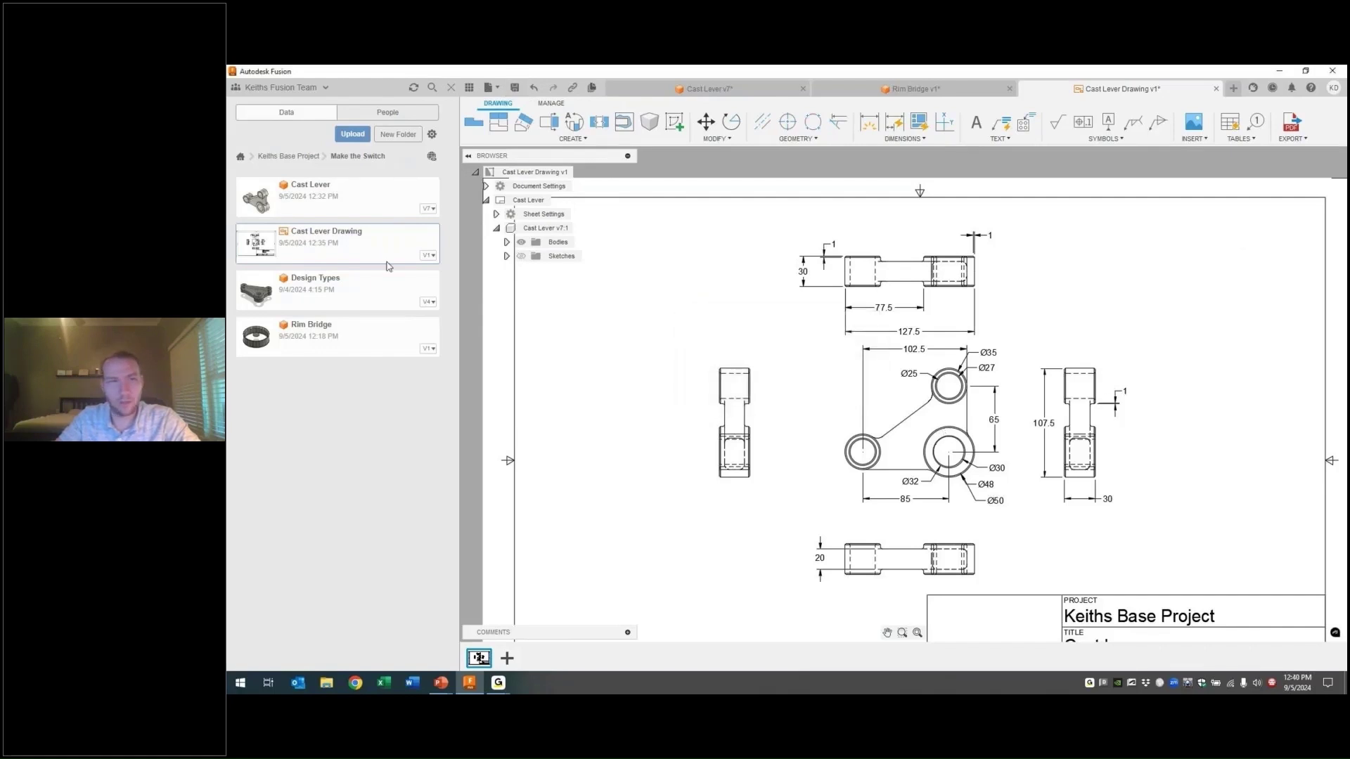